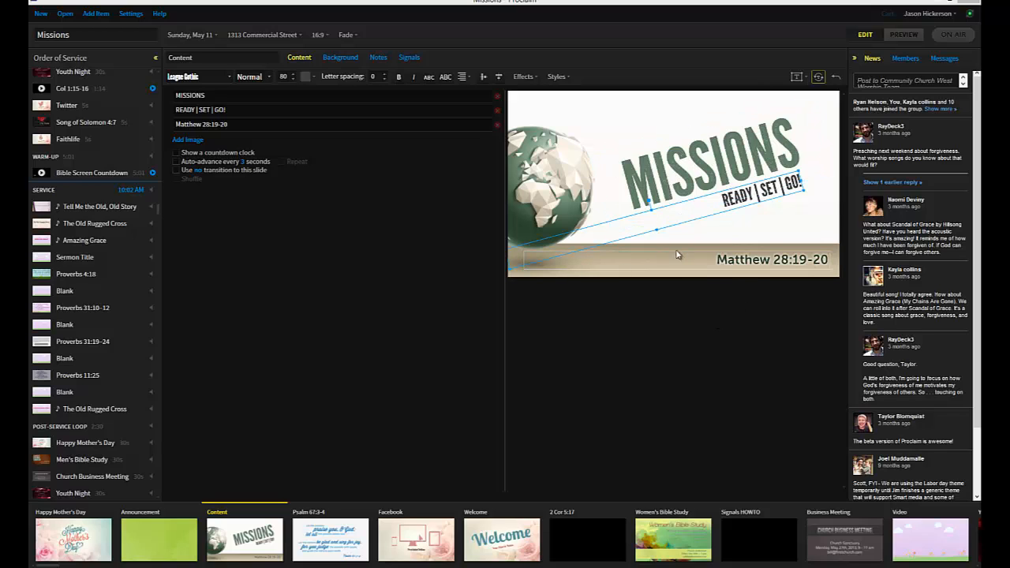
- Reset the slide to its default layout and set the MISSIONS title's font to League Gothic
left_click(837, 81)
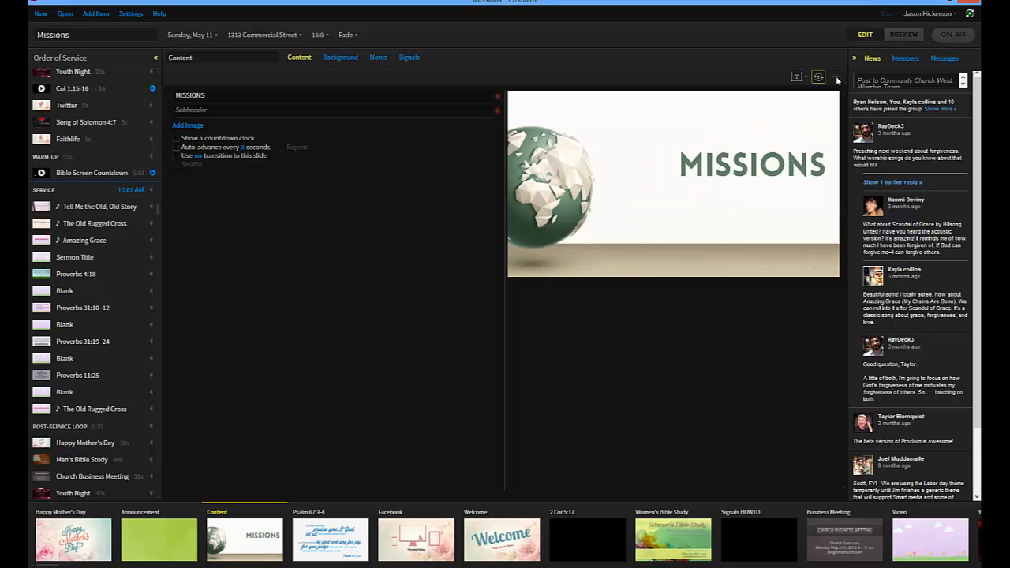
left_click(733, 186)
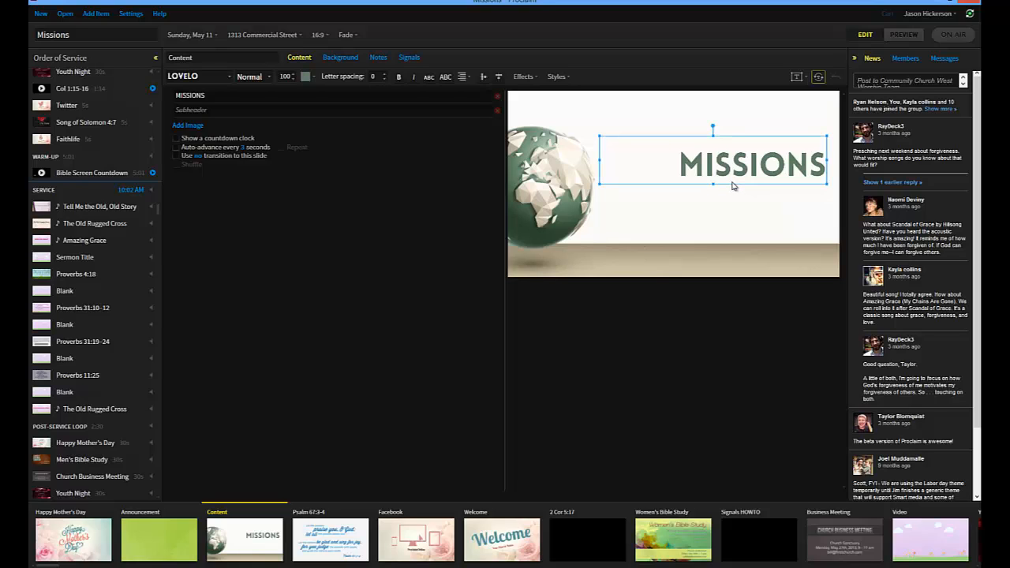
left_click(230, 78)
scroll(250, 181, "up", 3)
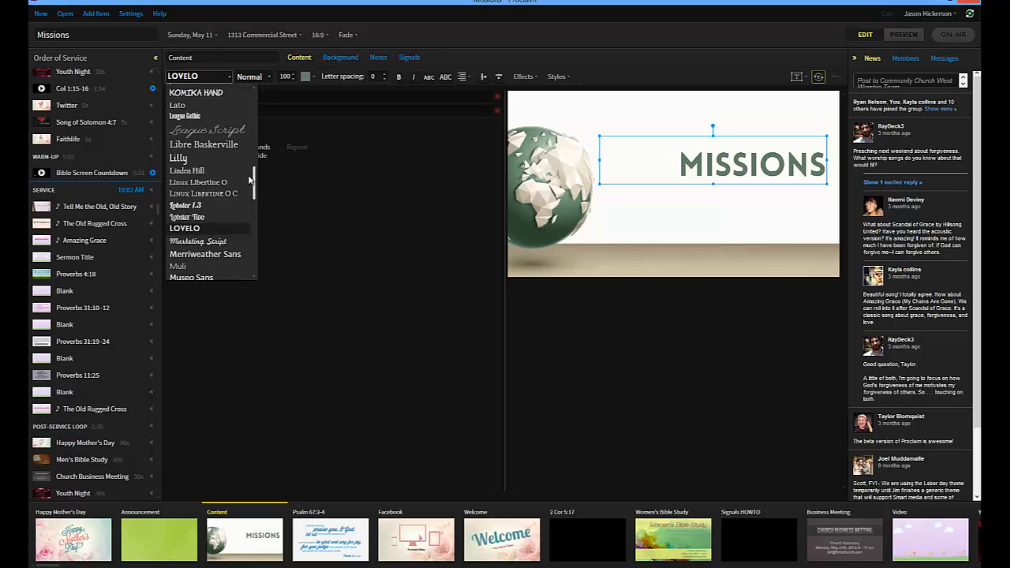
left_click_drag(249, 176, 250, 180)
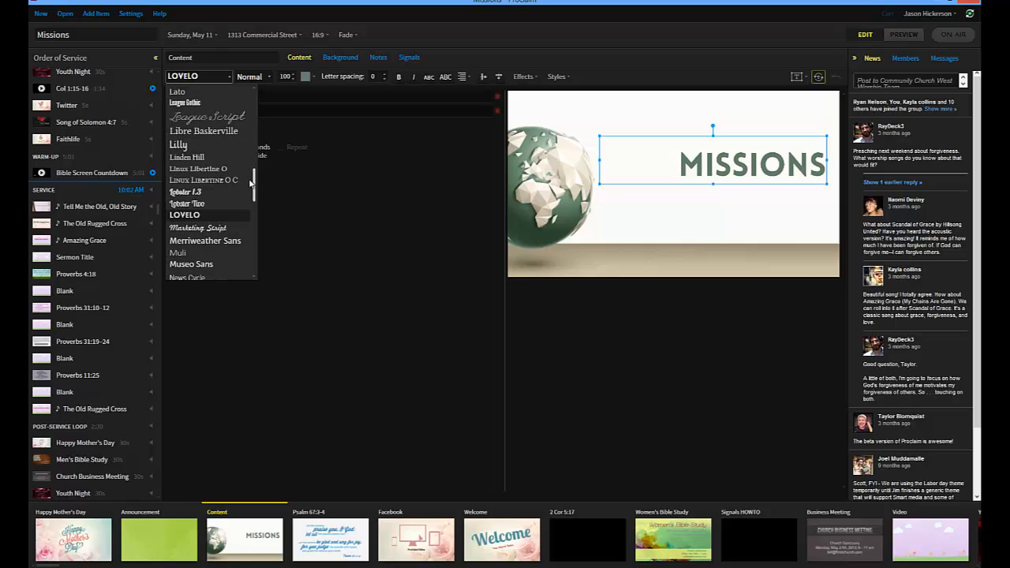
left_click(208, 107)
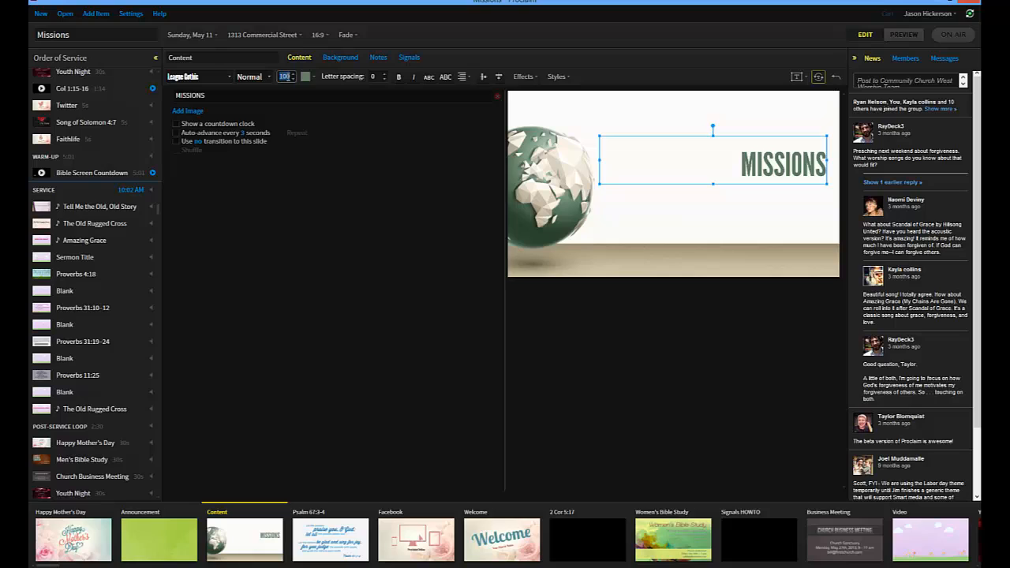
- Set the MISSIONS title's font size to 400 and extend its text box downward to enlarge the lettering
type("400")
left_click(713, 185)
left_click_drag(713, 184, 713, 195)
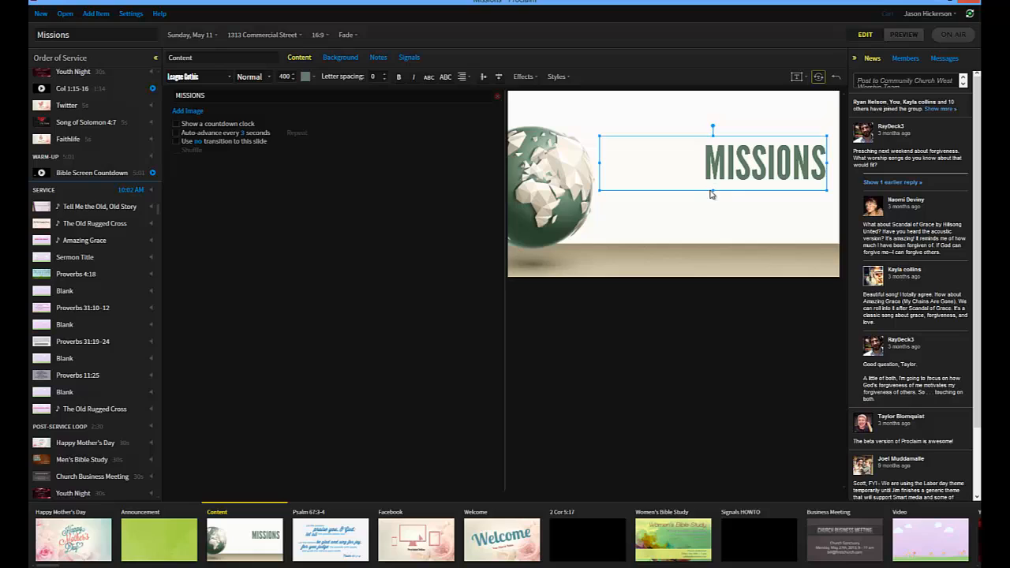
left_click_drag(712, 190, 713, 195)
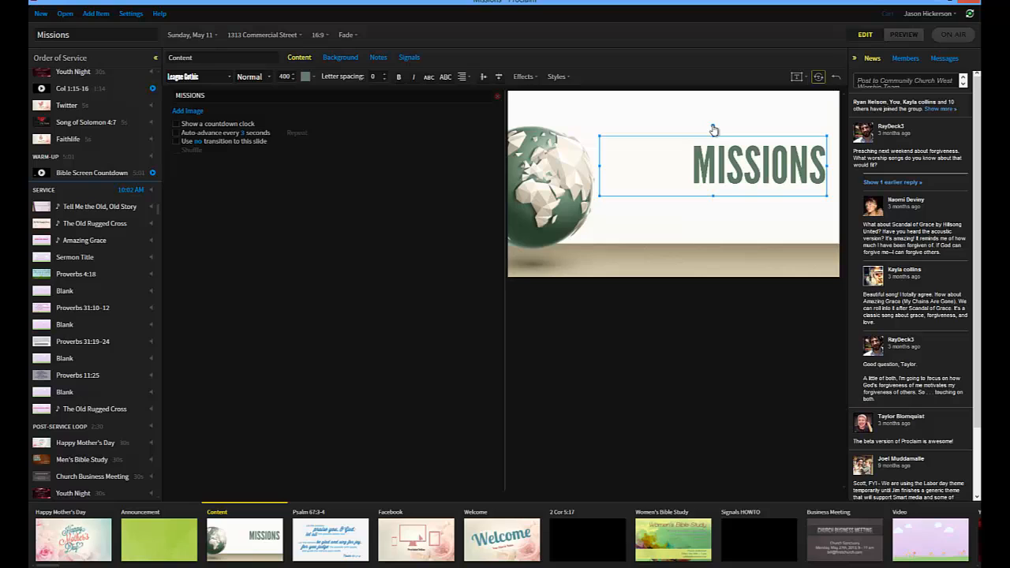
- Rotate the MISSIONS title so it slants upward to the right and align its text to the top centre
left_click_drag(713, 130, 743, 112)
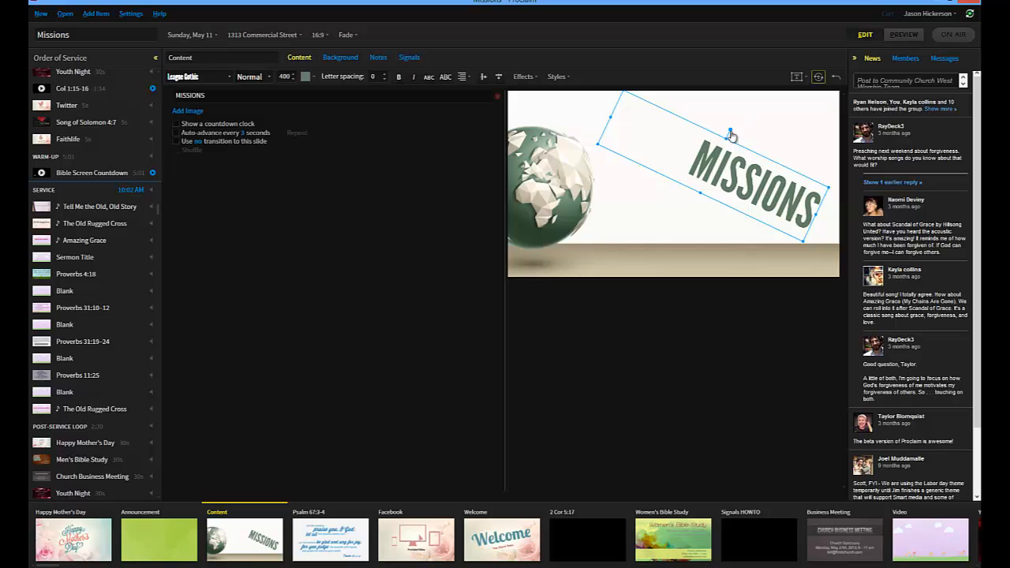
left_click_drag(731, 134, 700, 131)
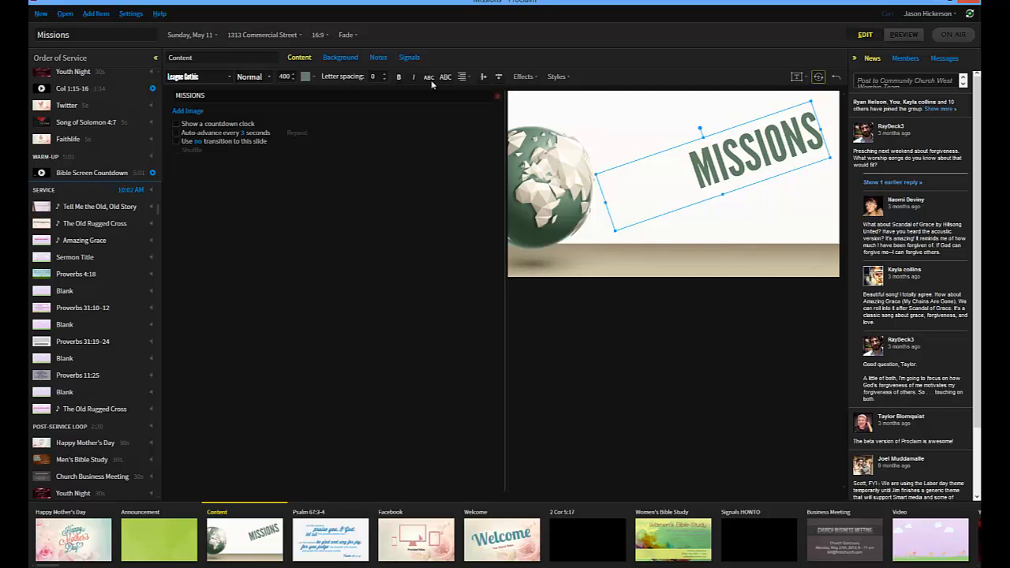
left_click(462, 76)
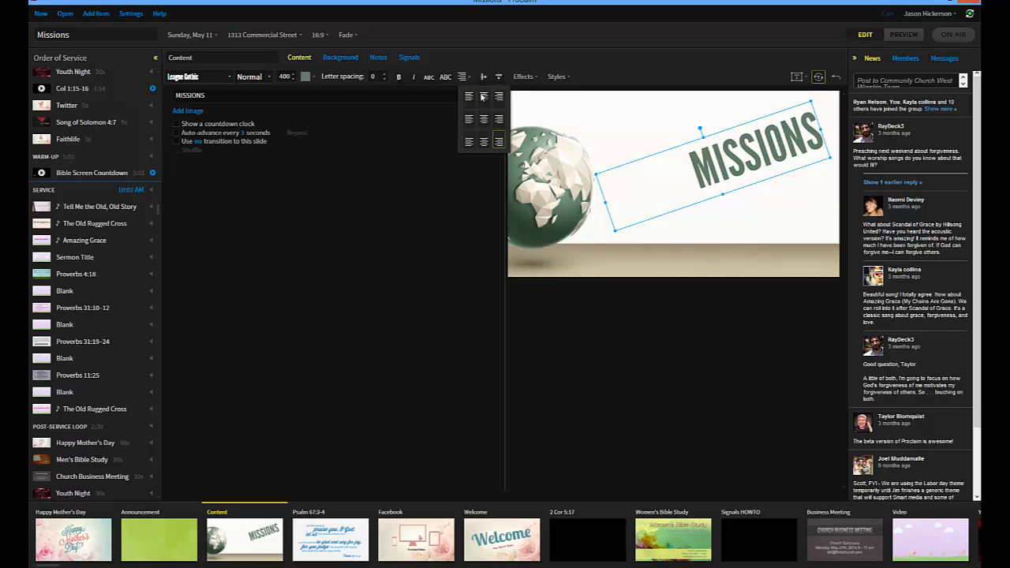
left_click(482, 94)
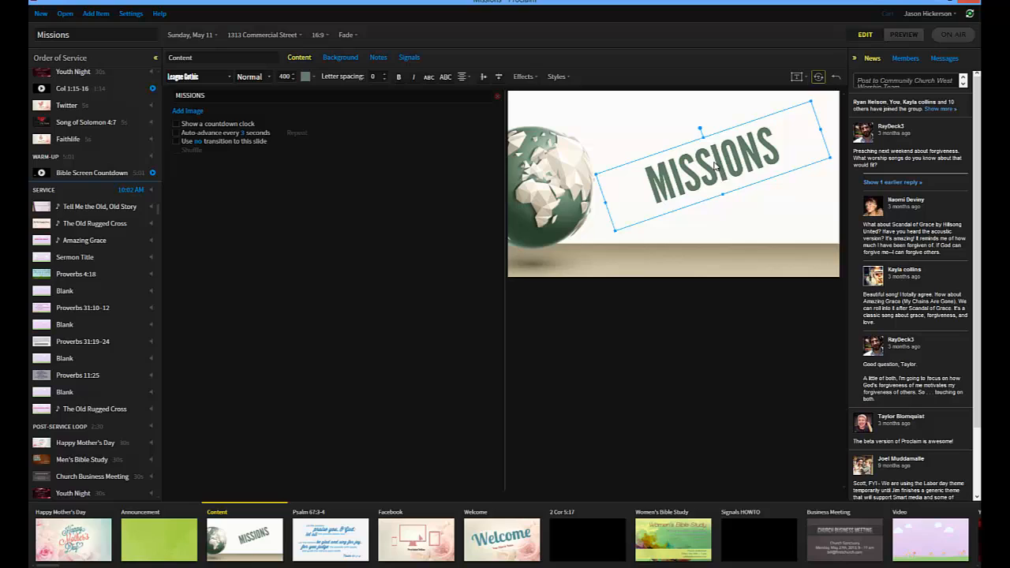
- Enlarge the slanted MISSIONS text box and position it in the white area beside the globe
left_click_drag(715, 165, 713, 158)
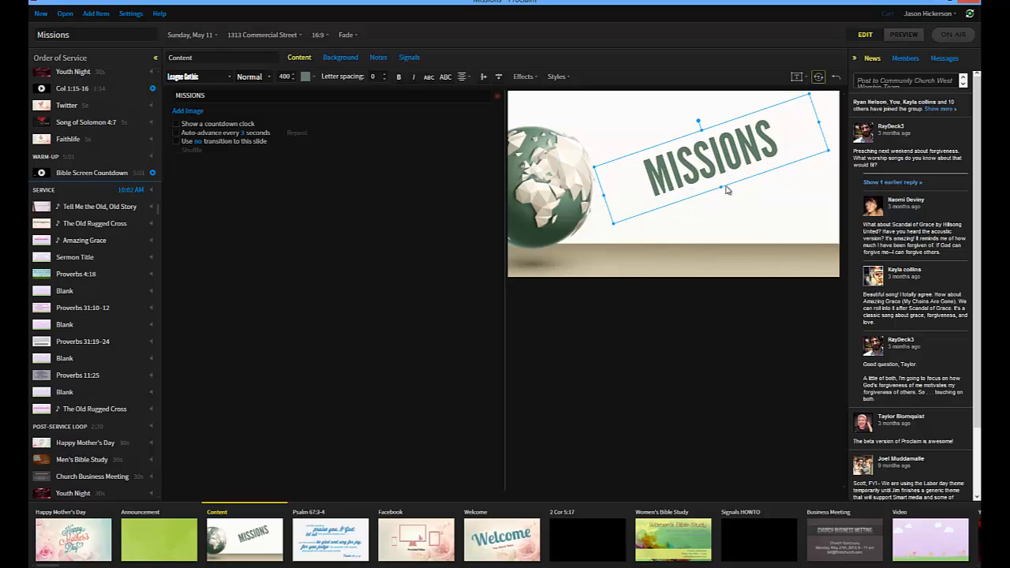
left_click_drag(722, 187, 724, 200)
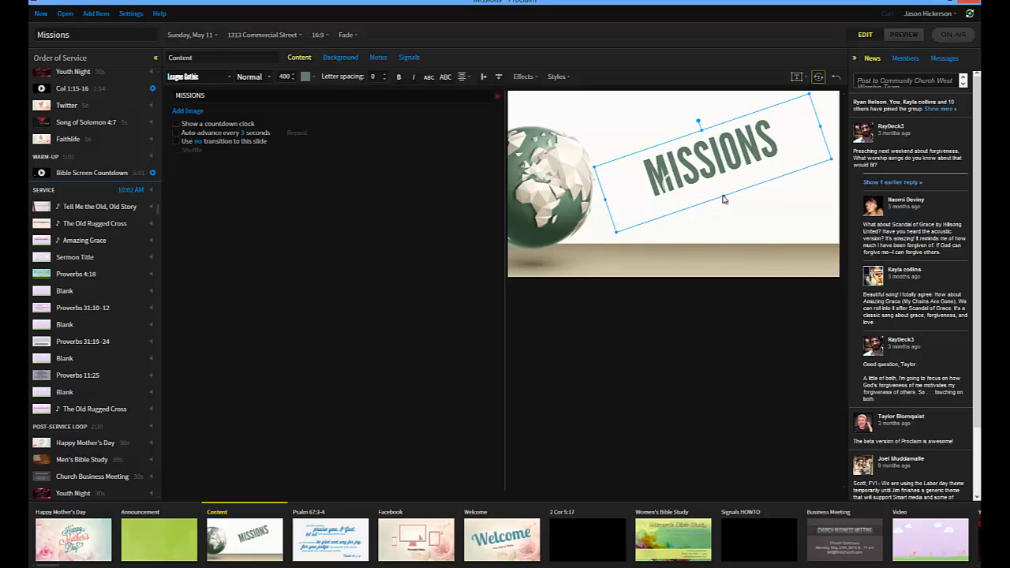
left_click_drag(725, 199, 703, 180)
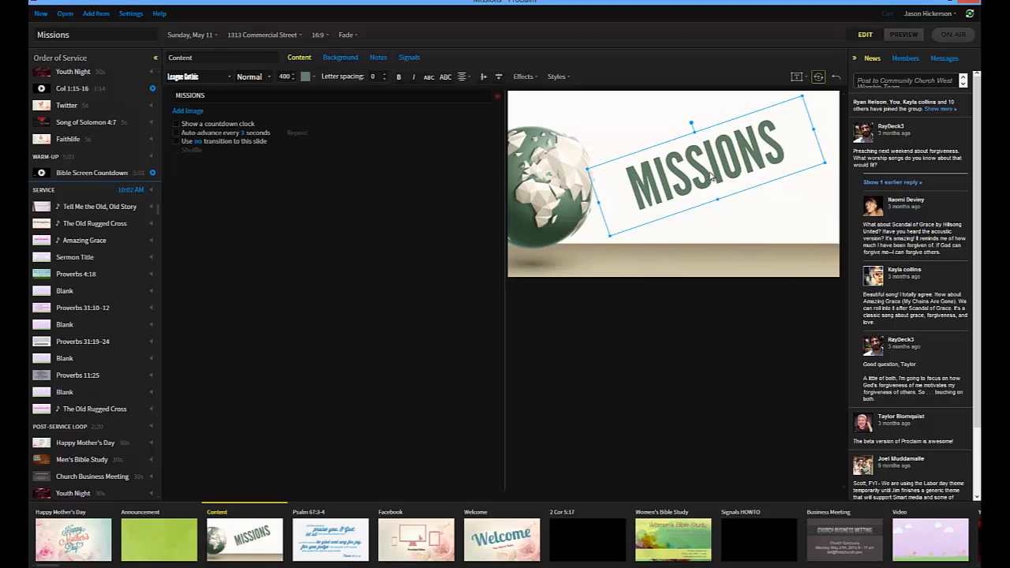
left_click_drag(711, 175, 716, 173)
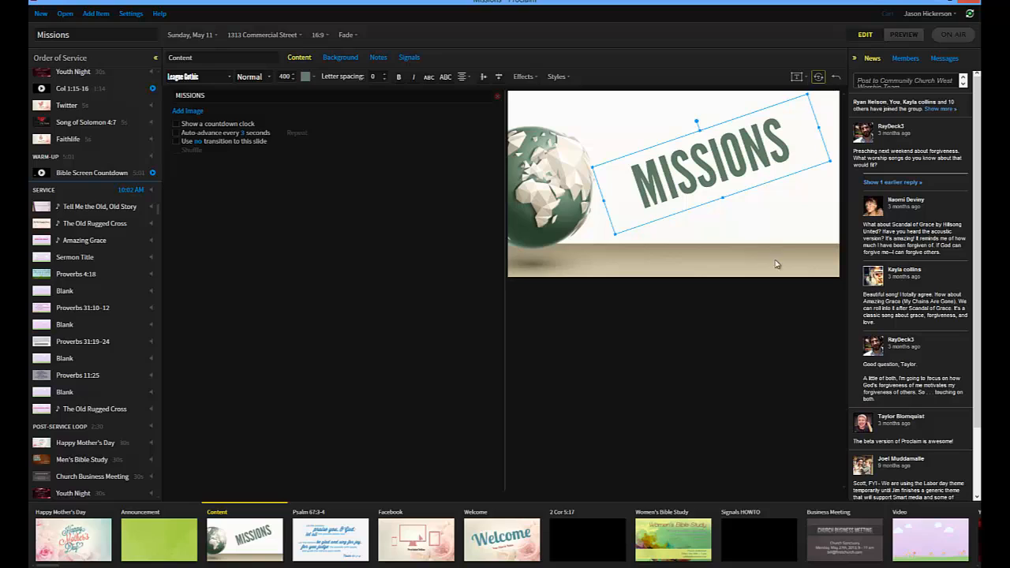
left_click(736, 272)
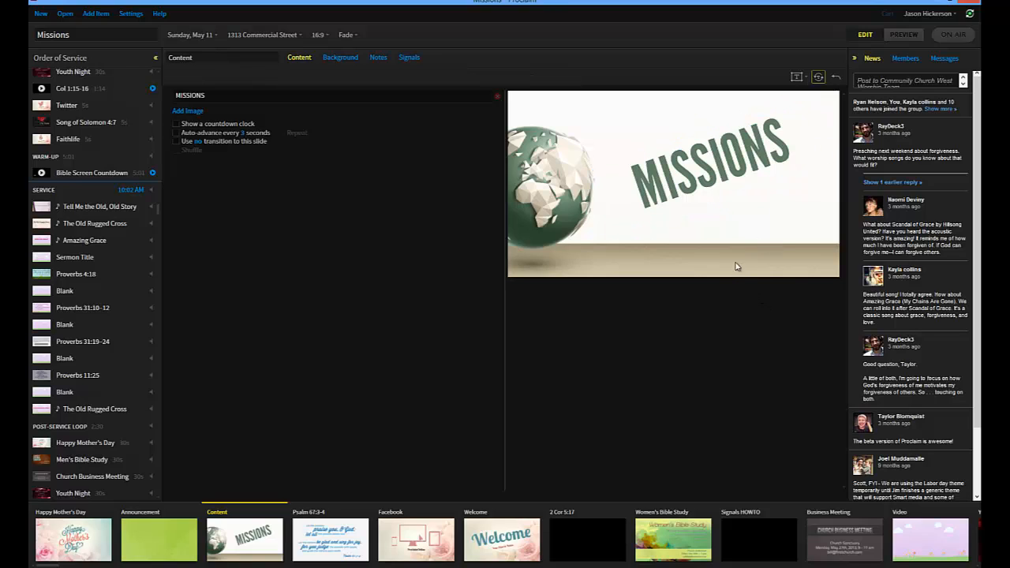
left_click(679, 176)
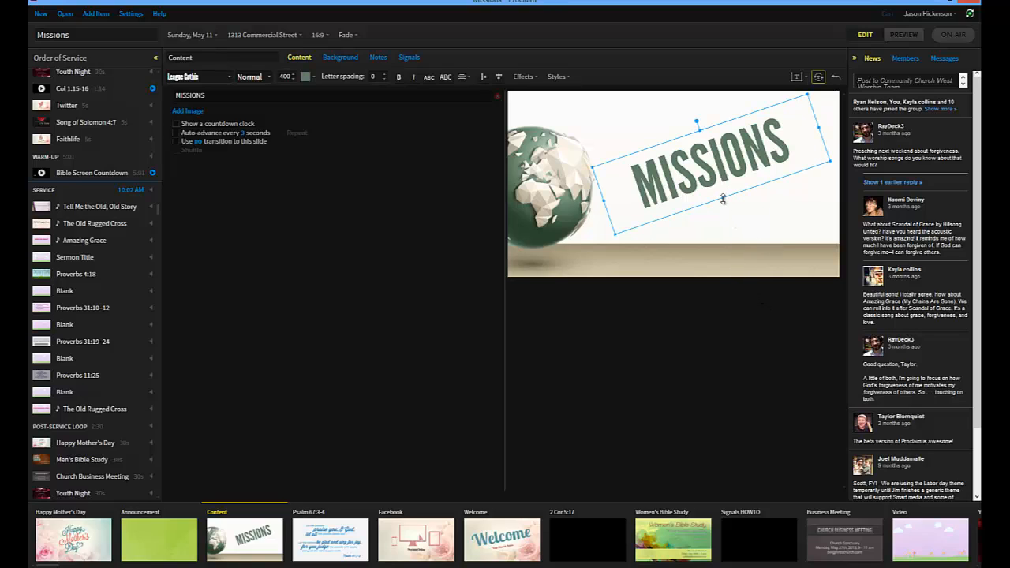
left_click_drag(727, 203, 728, 205)
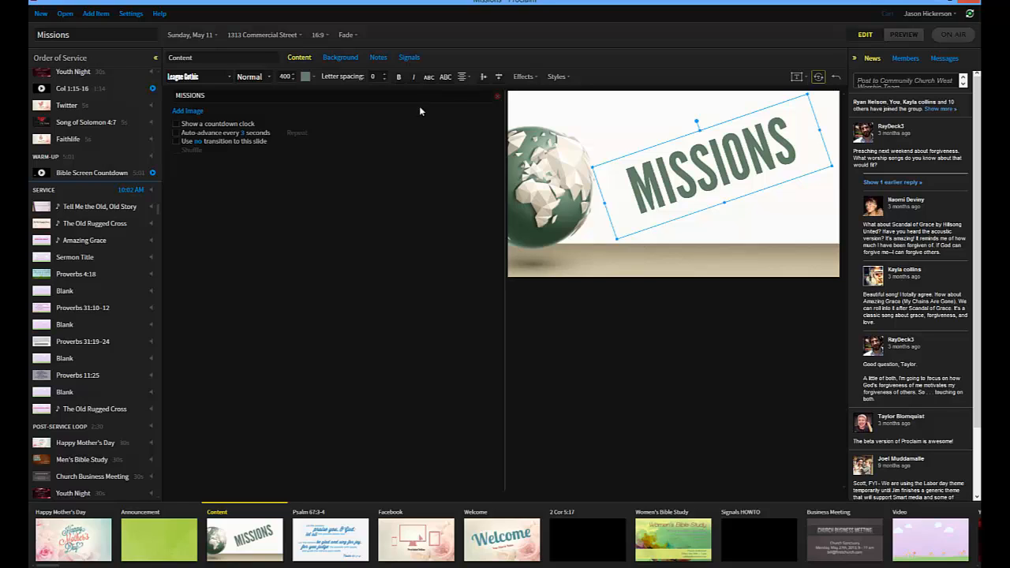
- Apply a Pattern Overlay effect with the Distressed texture to the MISSIONS title
left_click(534, 76)
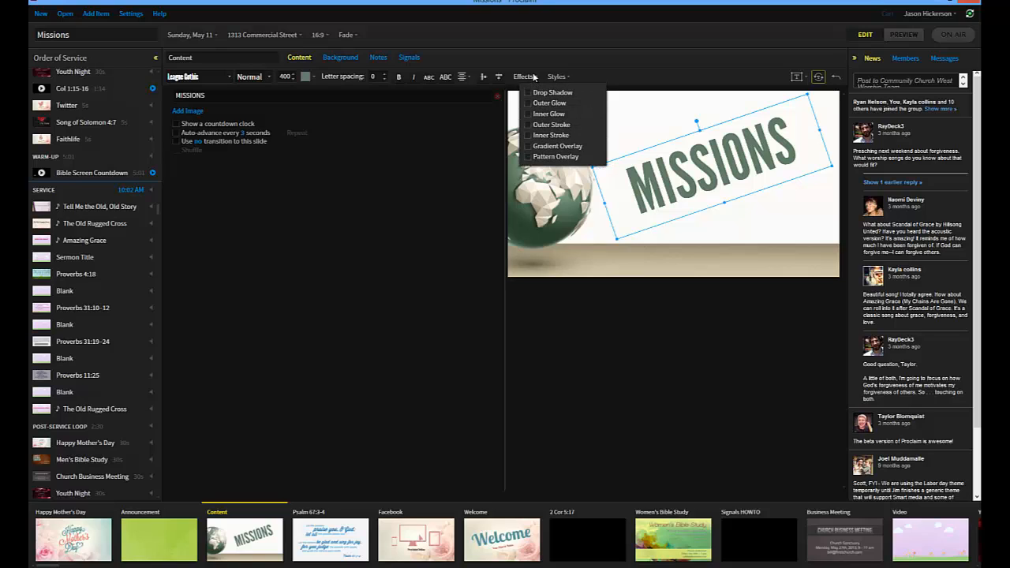
left_click(541, 157)
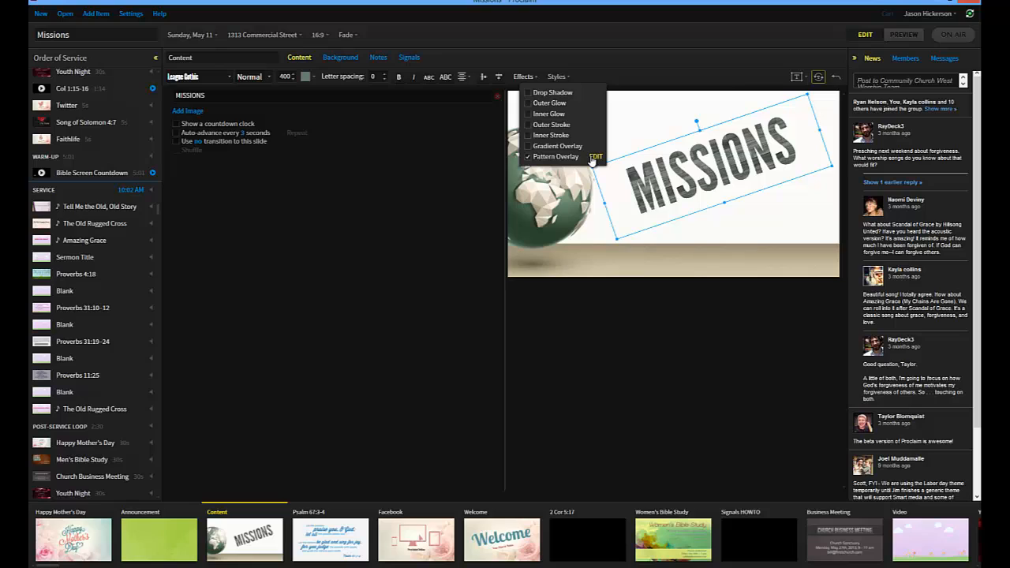
left_click(596, 157)
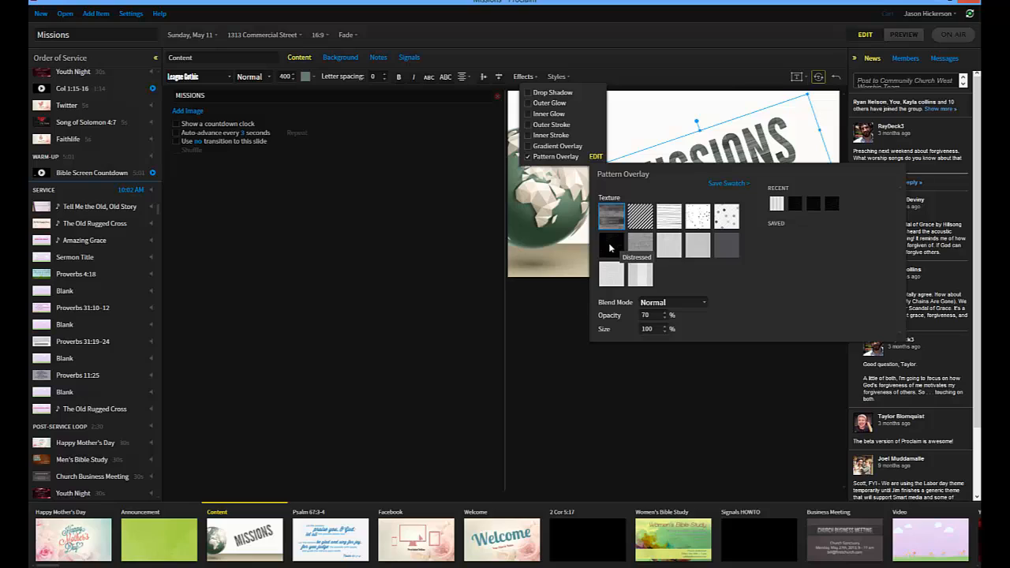
left_click(610, 248)
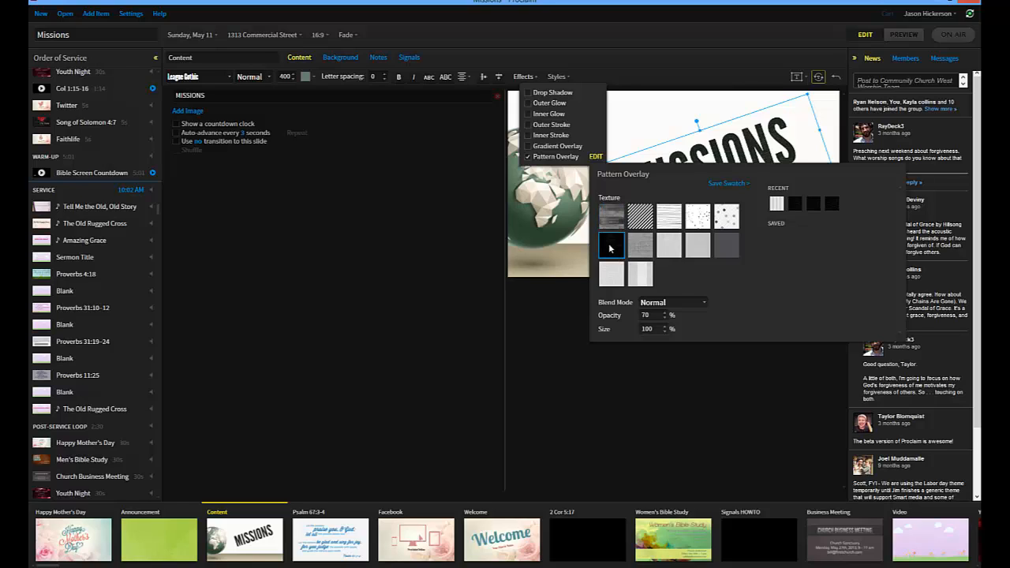
left_click_drag(655, 175, 344, 175)
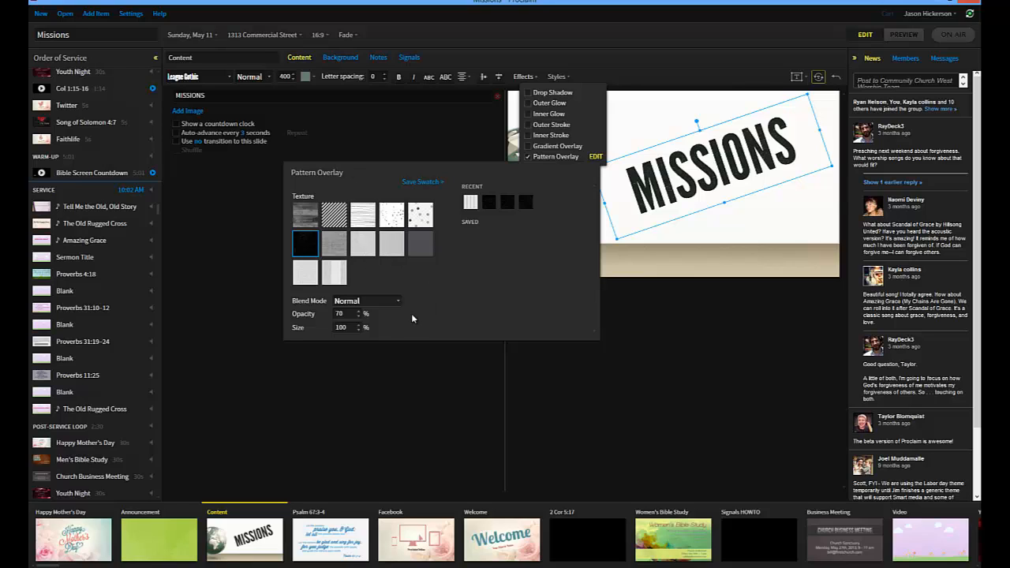
- Set the pattern overlay's blend mode to Screen and its opacity to 100%
left_click(386, 303)
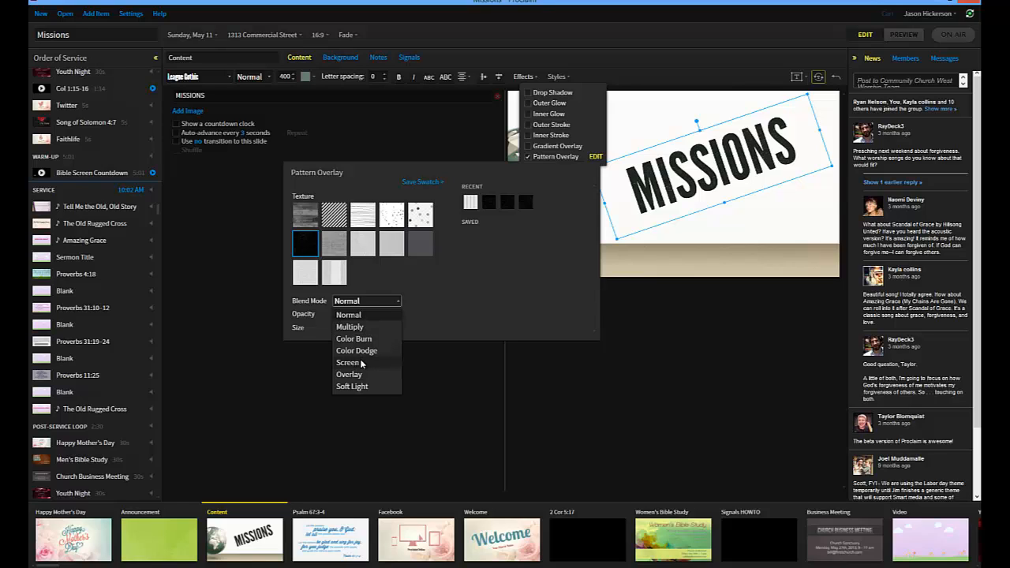
left_click(348, 362)
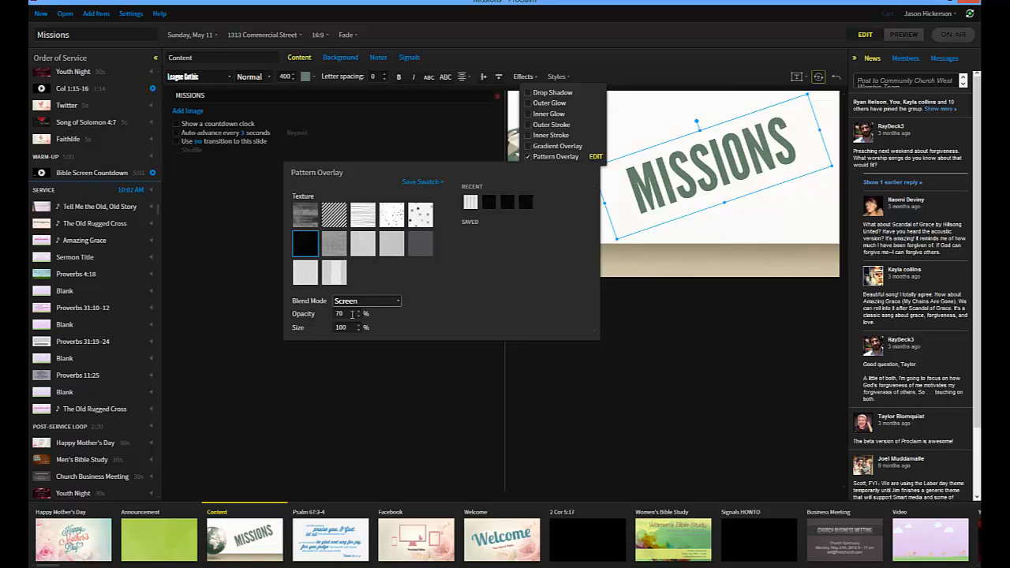
double_click(338, 315)
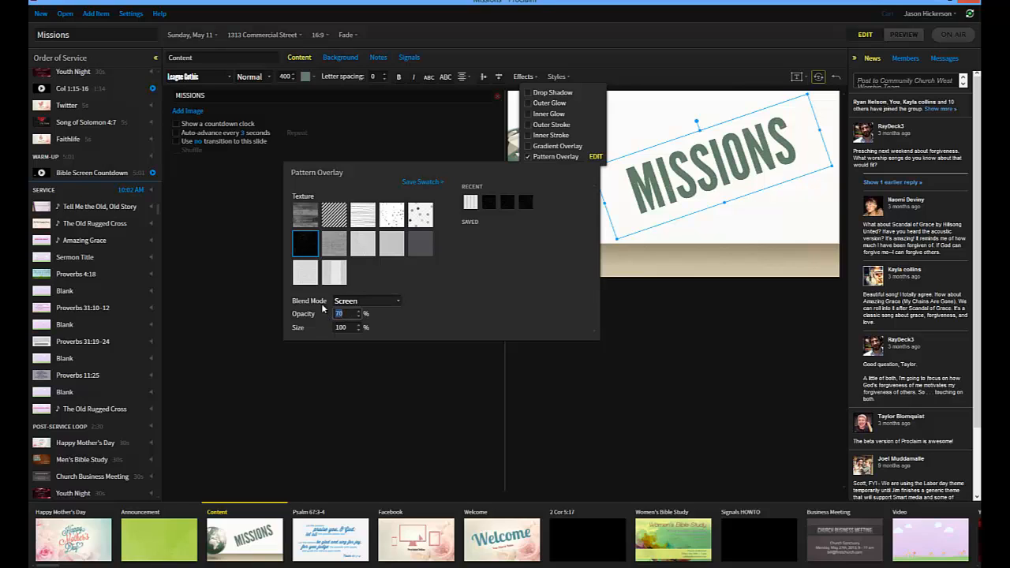
type("100")
left_click(767, 248)
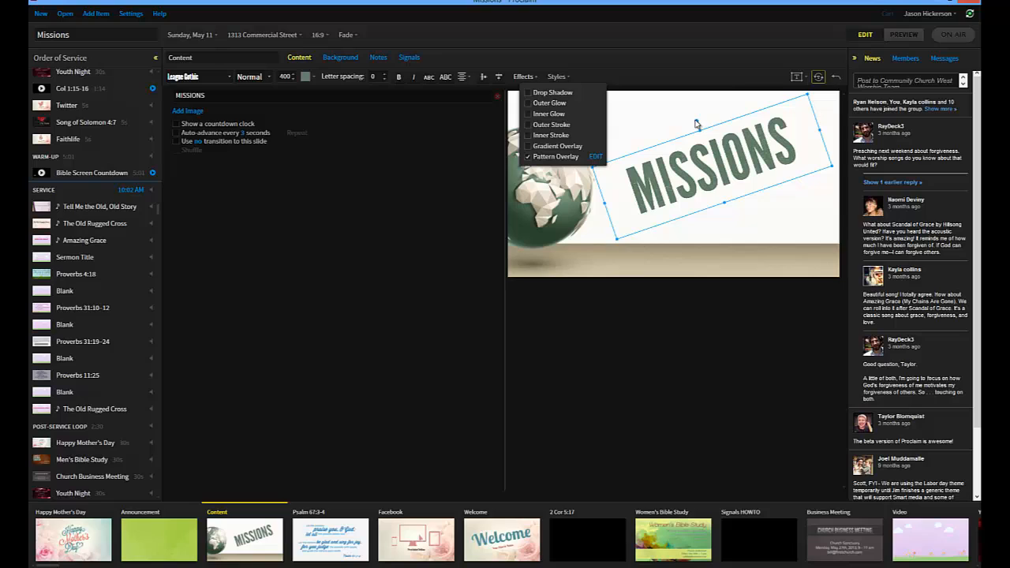
- Rotate the MISSIONS title slightly clockwise to give it a shallower upward slant, and deselect it
left_click(697, 124)
left_click_drag(696, 124, 701, 120)
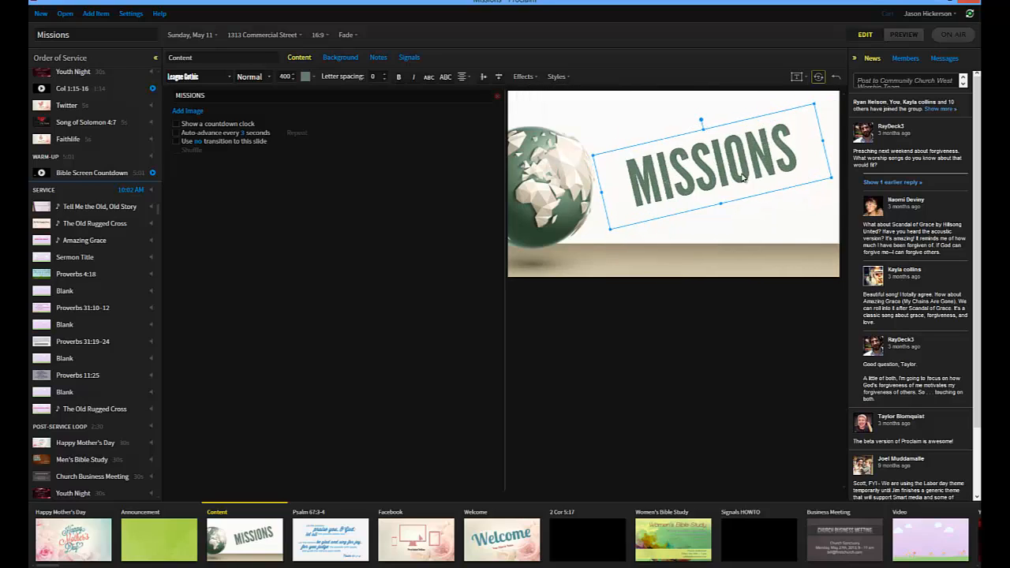
left_click(763, 238)
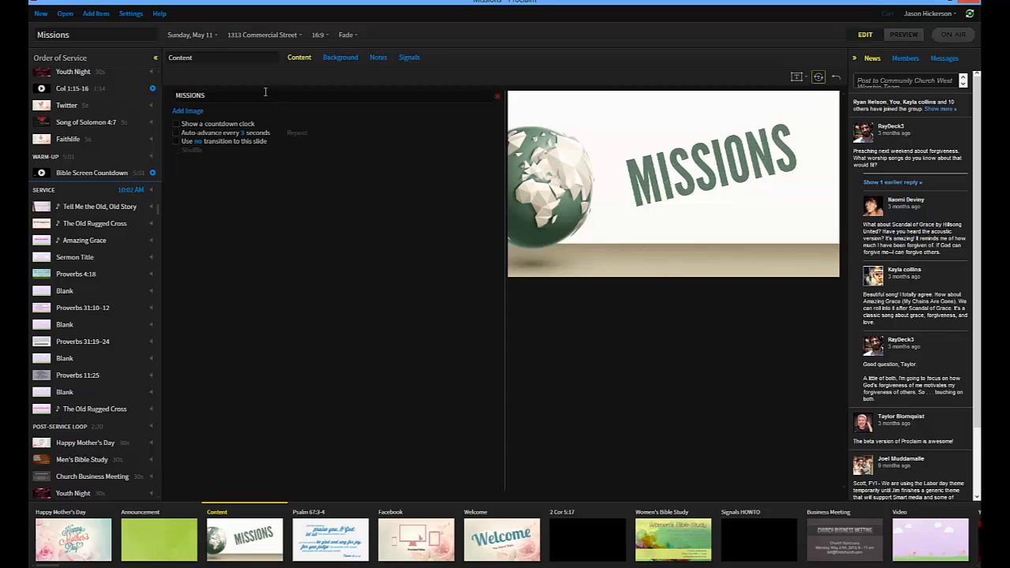
- Add a Custom text box to the slide and move it below the title, at the upper edge of the tan floor
left_click(797, 75)
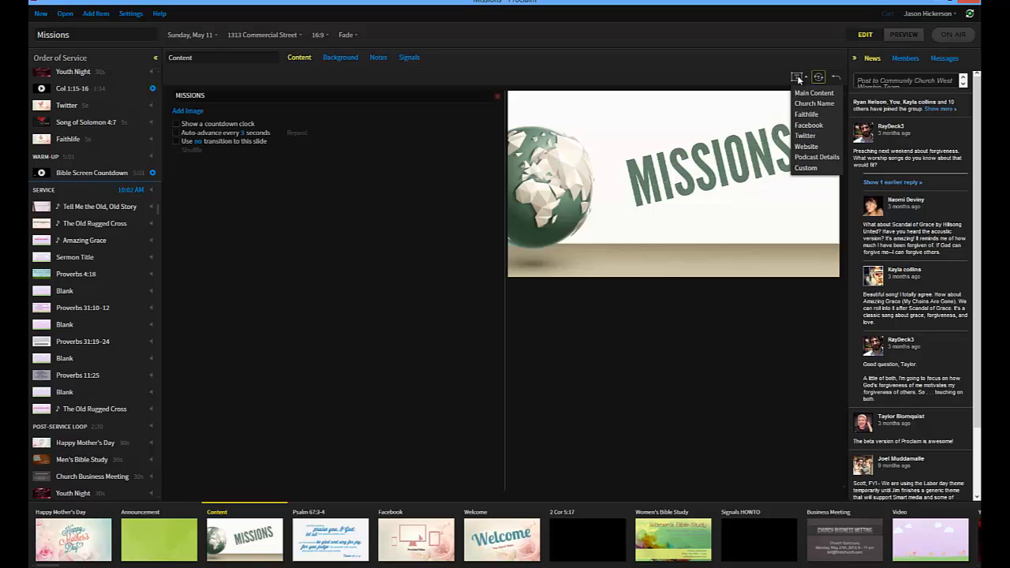
left_click(806, 169)
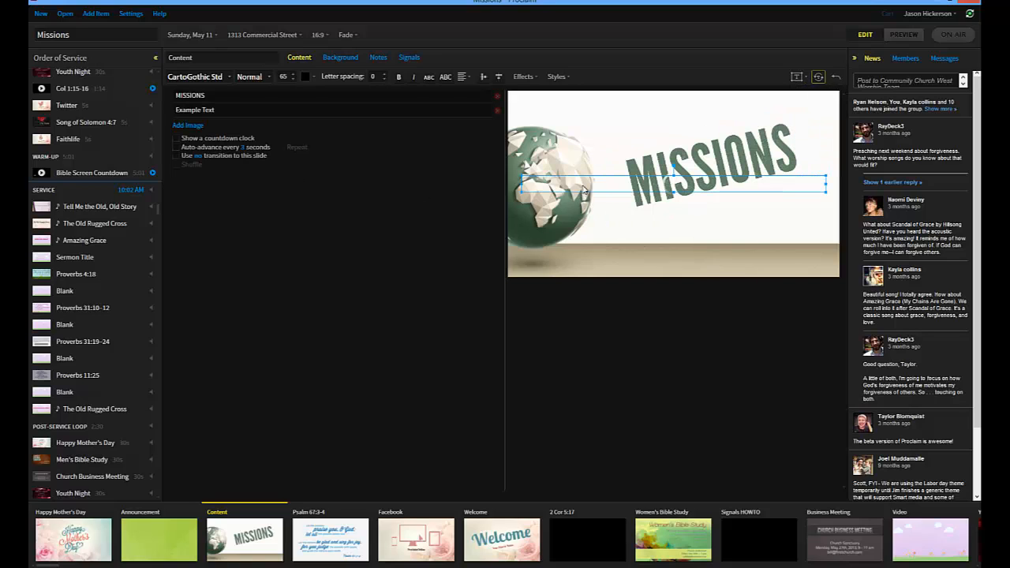
left_click_drag(586, 207, 591, 251)
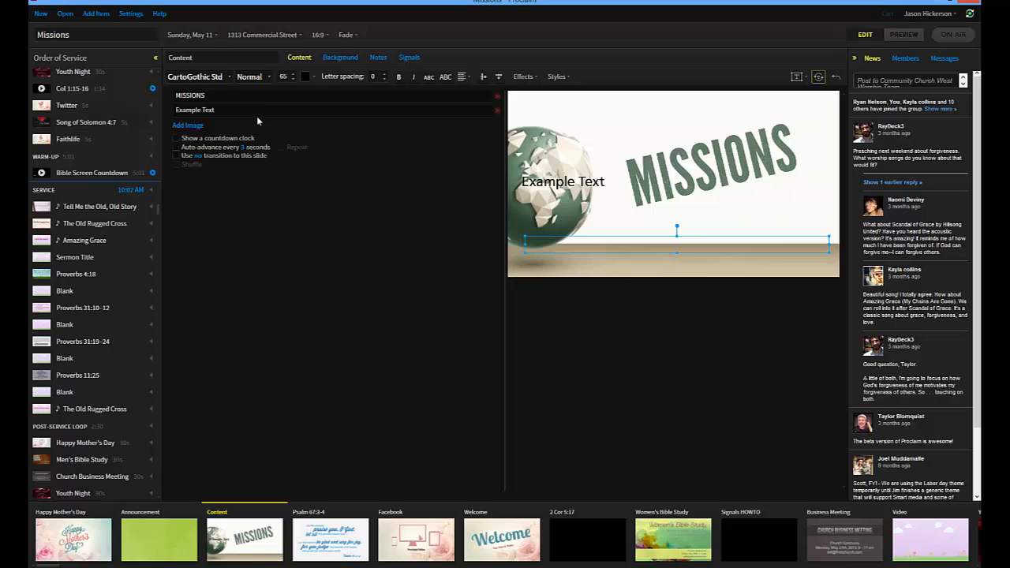
- Replace the new text box's placeholder text with "READY | SET | GO!"
left_click_drag(239, 111, 150, 109)
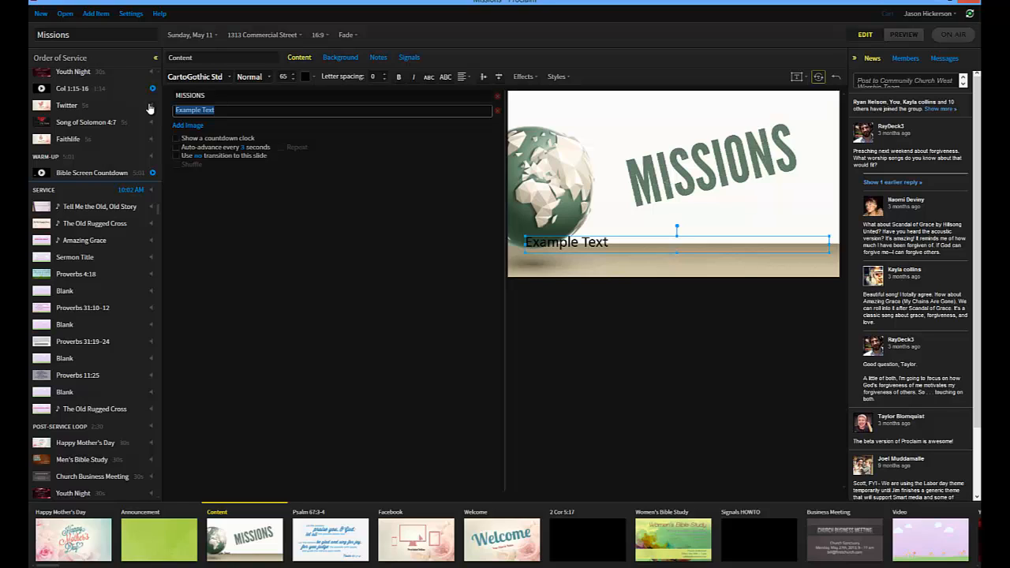
type("READY S")
key("BackSpace")
key("BackSpace")
type("| SET | GO!")
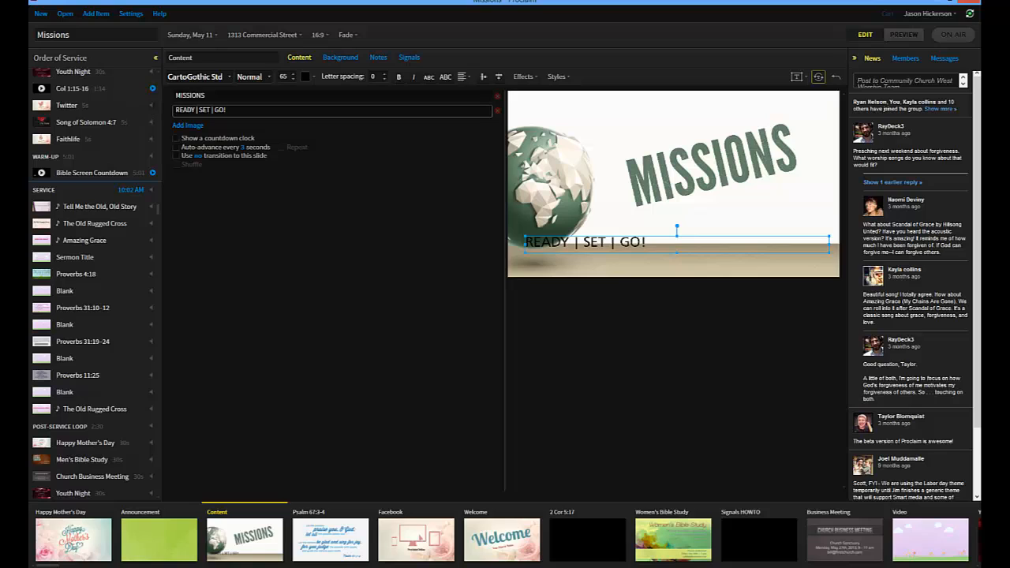
- Set the READY | SET | GO! text's font to League Gothic and its size to 80
left_click(227, 76)
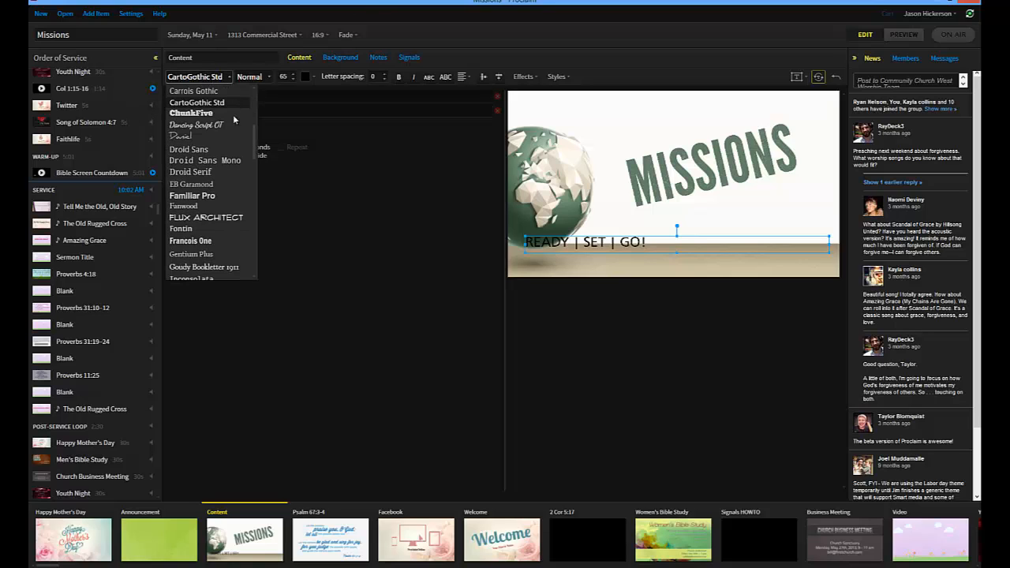
left_click_drag(254, 140, 246, 181)
left_click(227, 139)
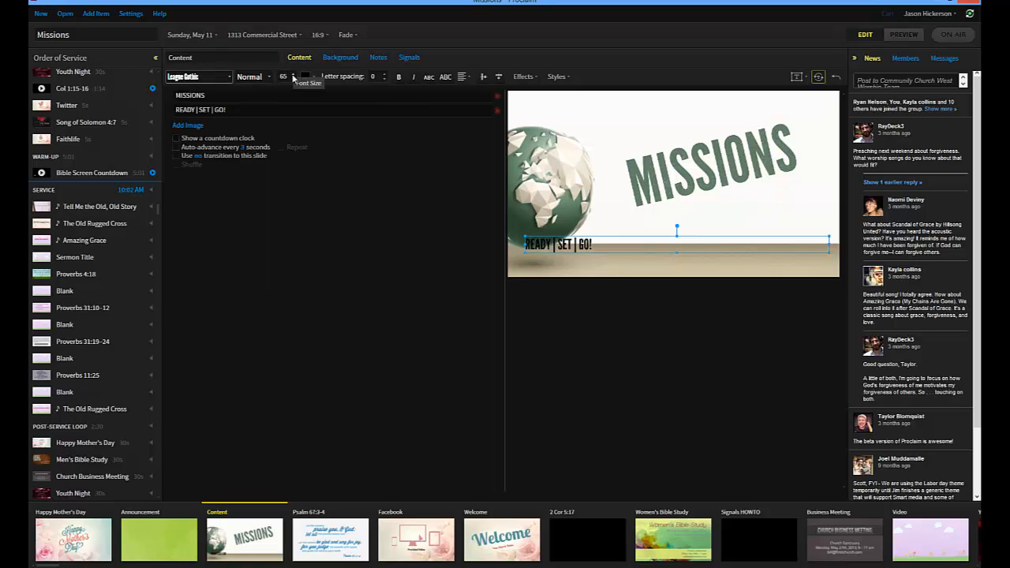
left_click(293, 75)
left_click(293, 75)
left_click(293, 75)
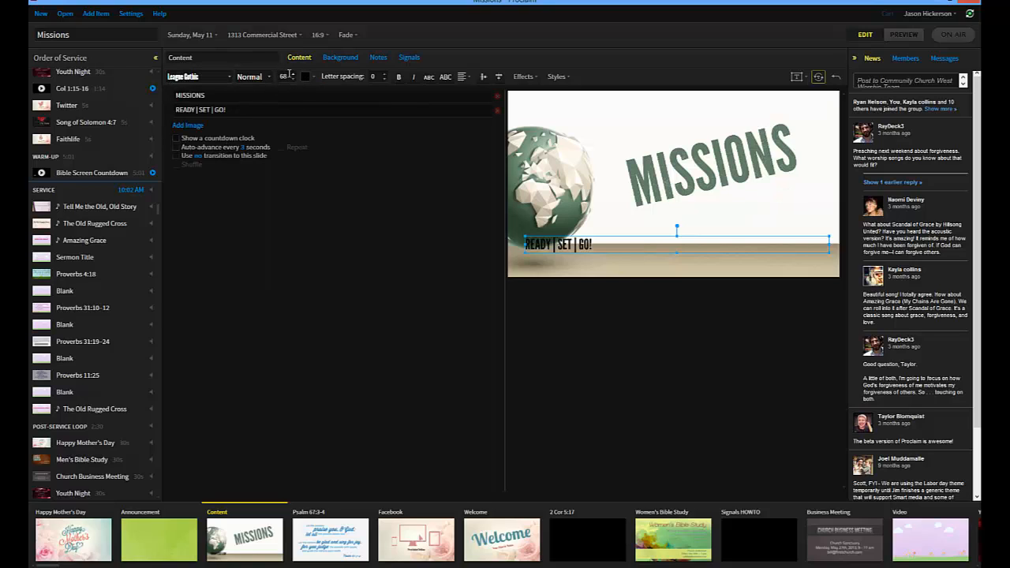
double_click(283, 77)
type("80")
key("Return")
- Change the READY | SET | GO! font color to dark gray #2E2E2E
left_click(311, 77)
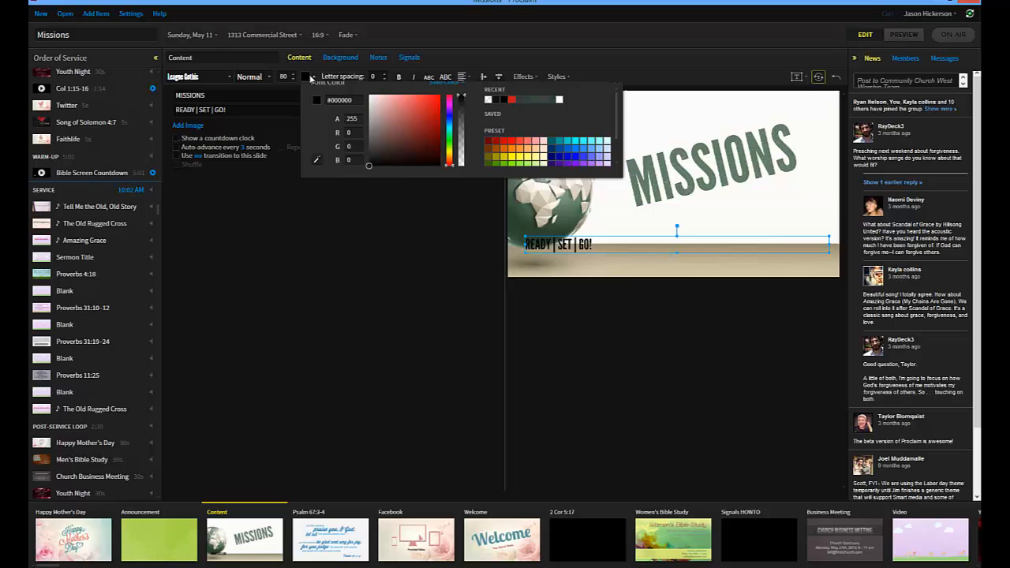
left_click(367, 166)
left_click_drag(364, 165, 364, 163)
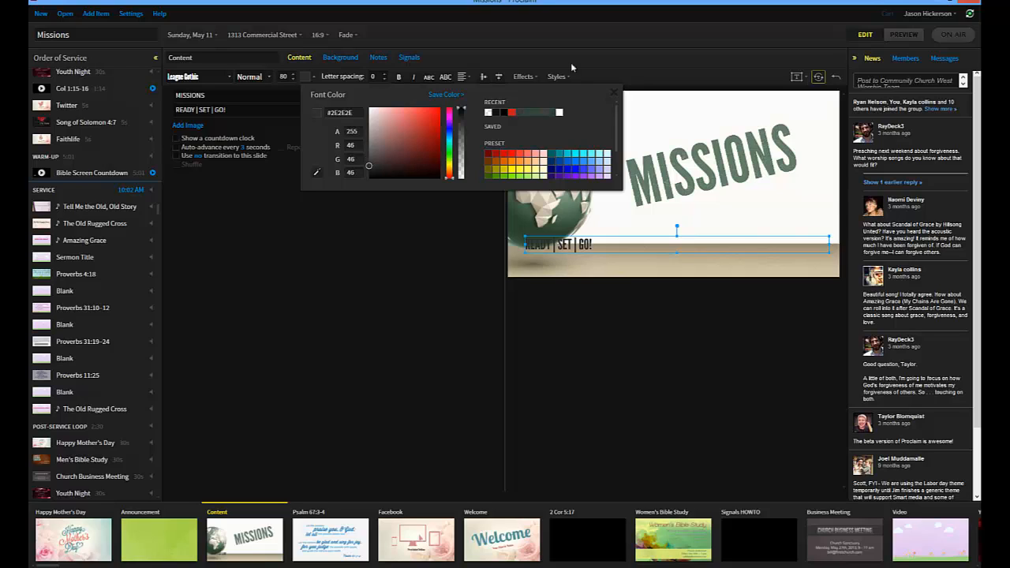
left_click(621, 31)
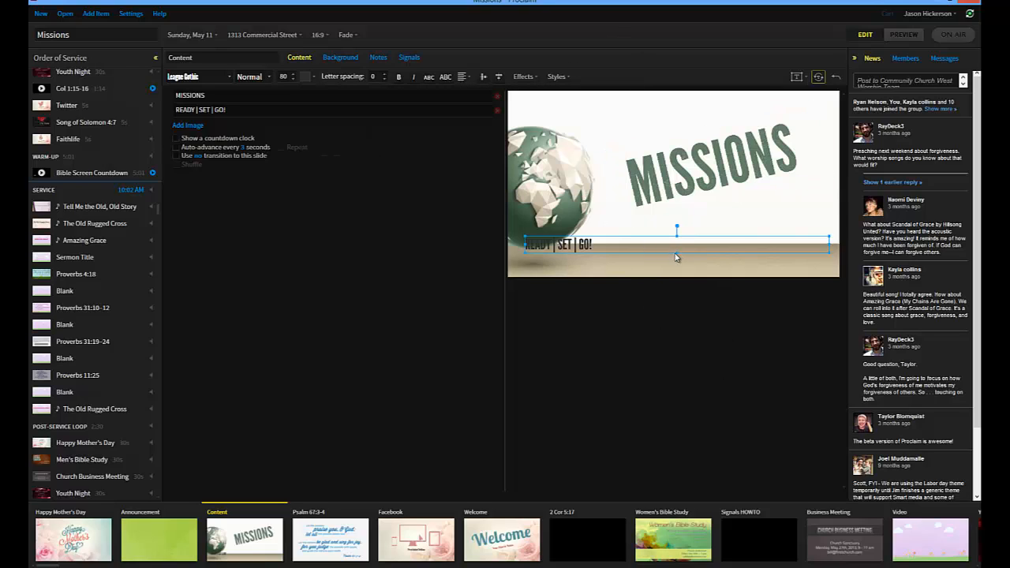
- Make the READY | SET | GO! text box slightly taller and align its text to the box's upper right
left_click_drag(676, 253, 677, 262)
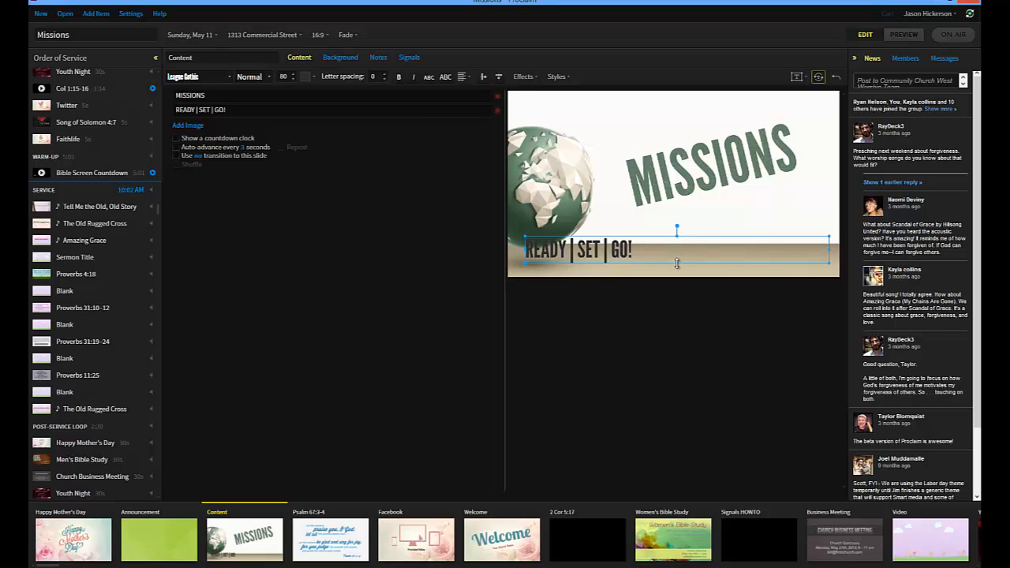
left_click_drag(676, 263, 677, 255)
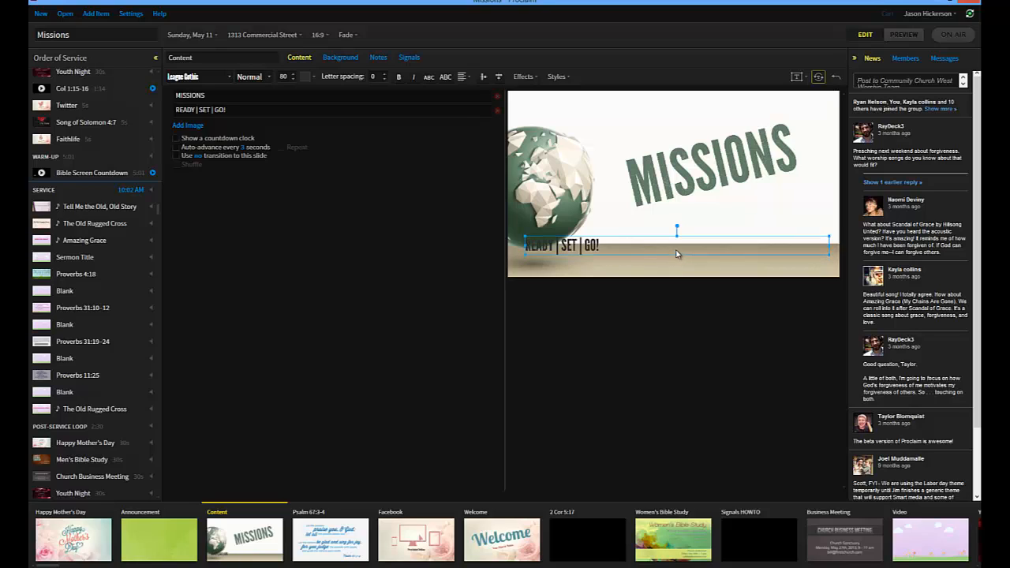
left_click(461, 78)
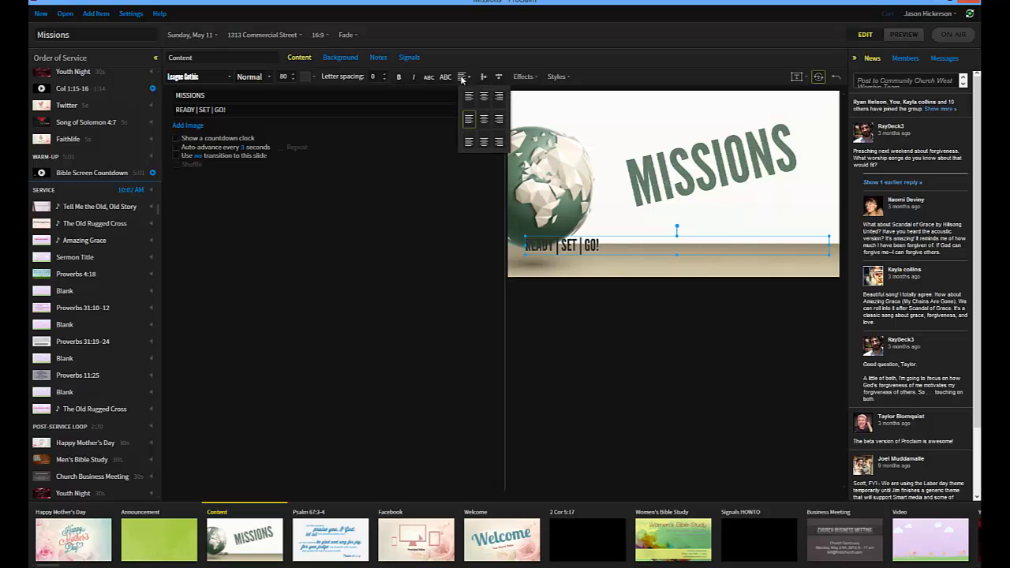
left_click(499, 97)
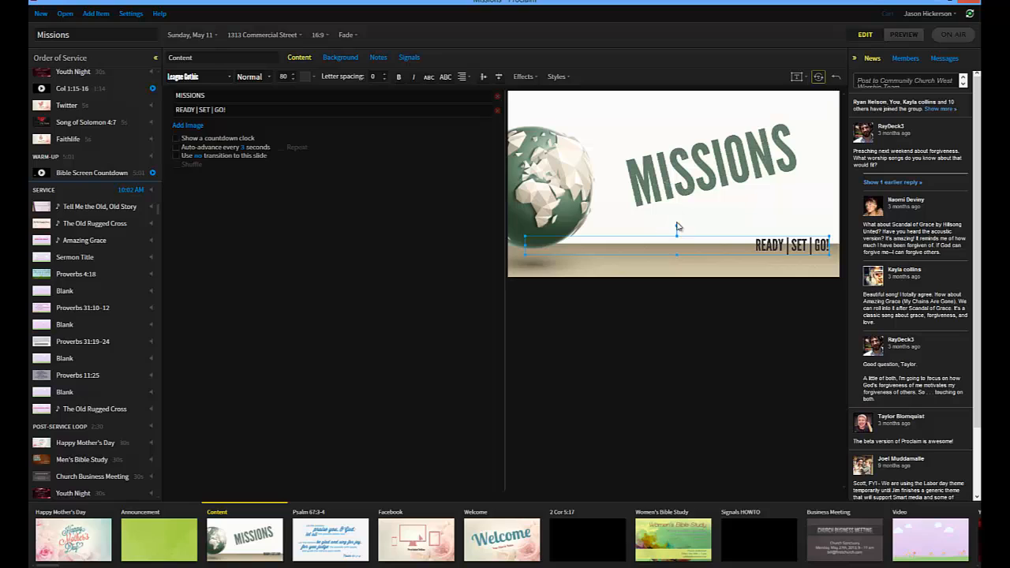
- Rotate the READY | SET | GO! text to match the title's upward slant and place it directly beneath the right half of MISSIONS
left_click_drag(678, 230, 674, 230)
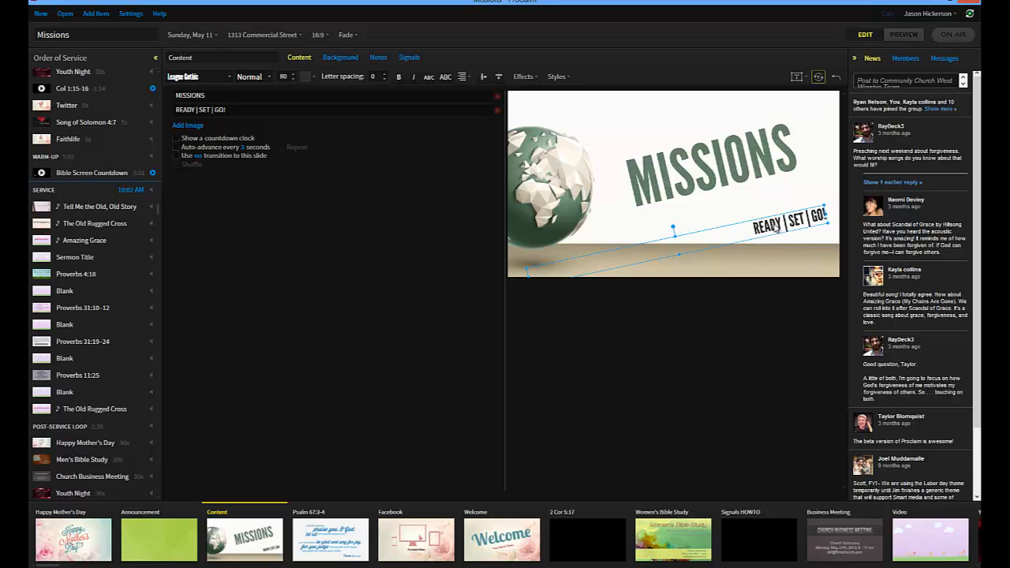
left_click_drag(775, 227, 754, 203)
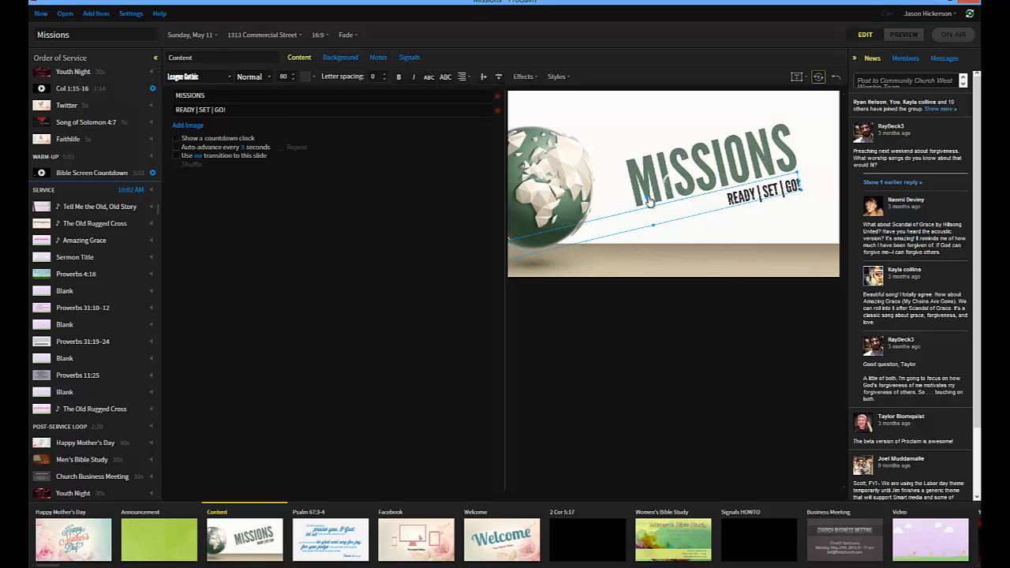
left_click(797, 252)
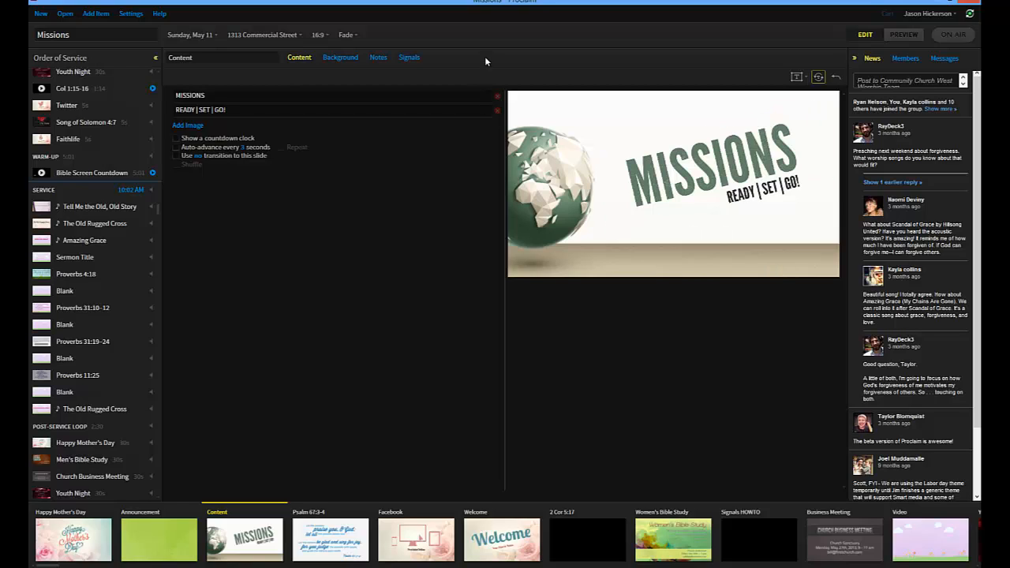
- Add another Custom text box to the slide and move it down onto the tan floor
left_click(797, 79)
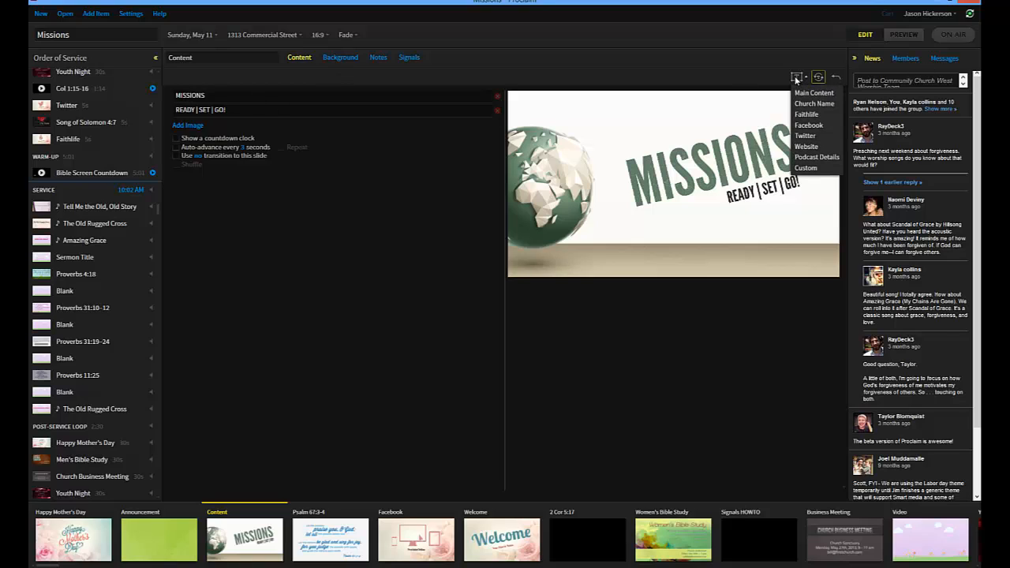
left_click(808, 170)
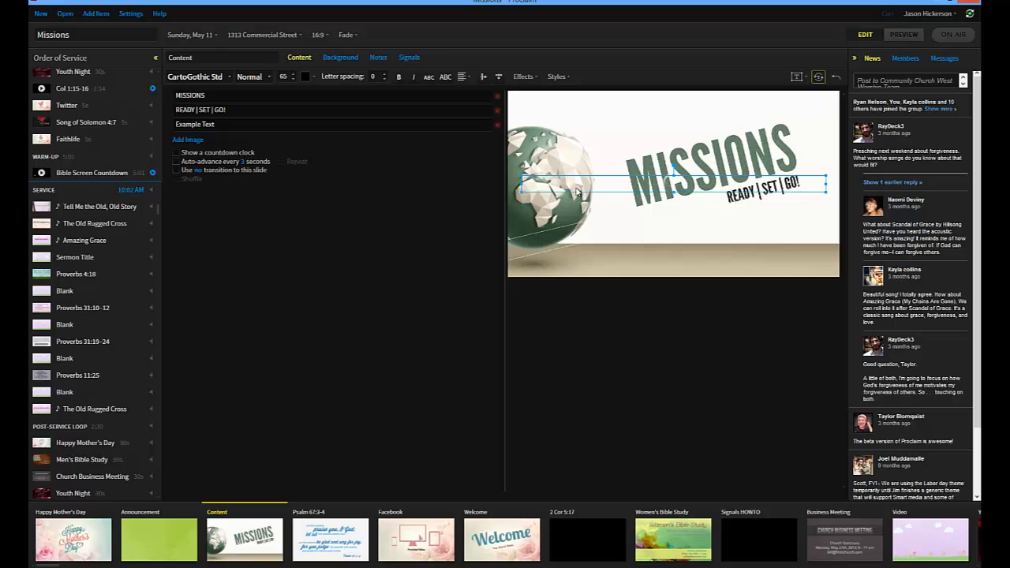
left_click_drag(581, 195, 581, 261)
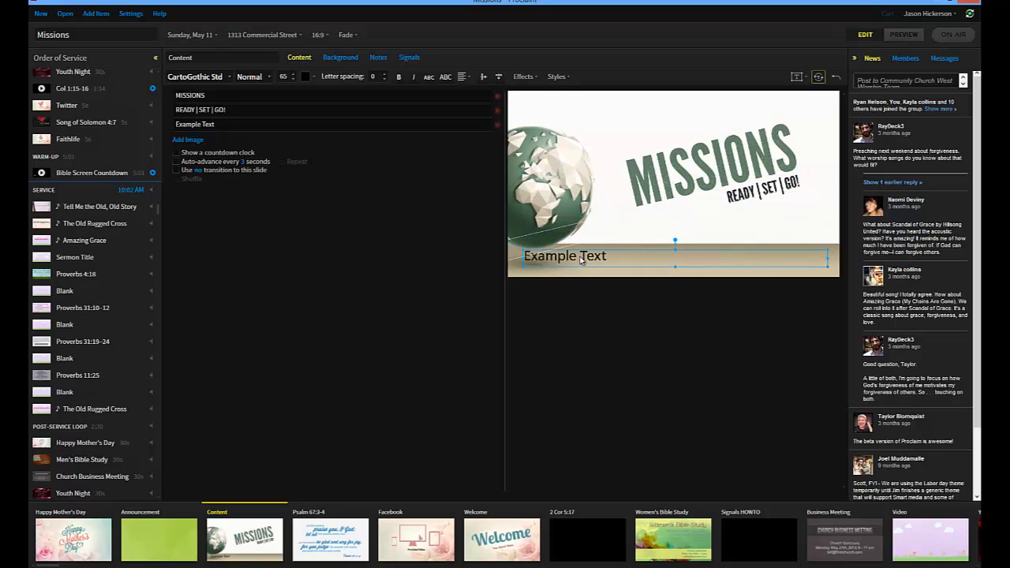
- Replace the new text box's placeholder text with "Matthew 28:19-20"
left_click(235, 125)
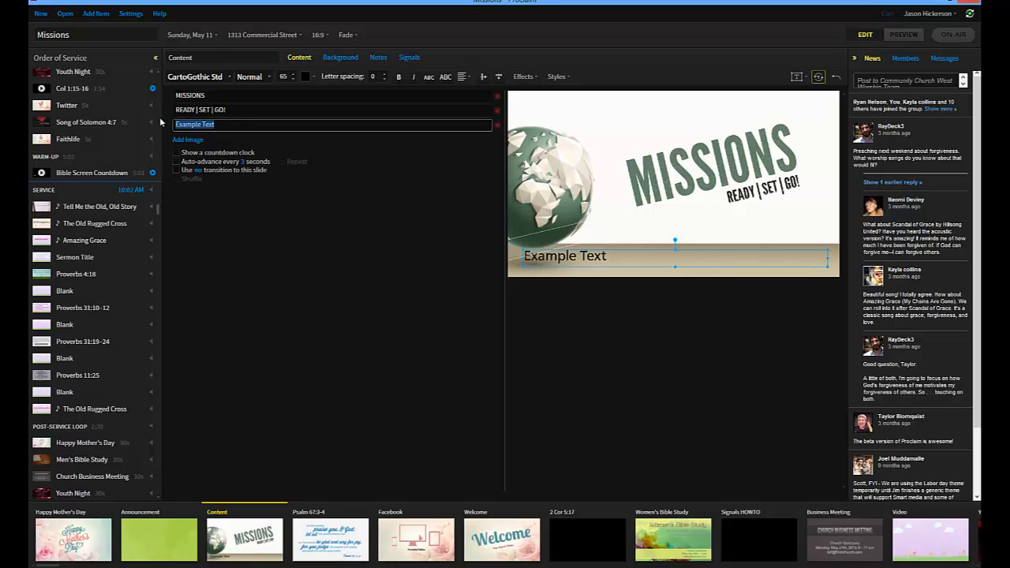
type("Mathe")
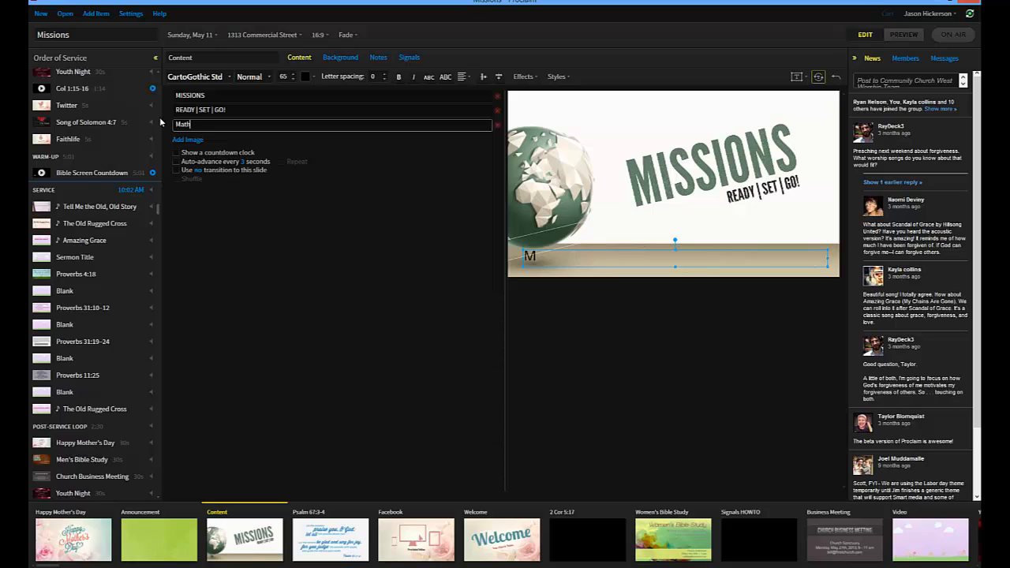
key("BackSpace")
key("BackSpace")
type("thew 28:19-")
type("20")
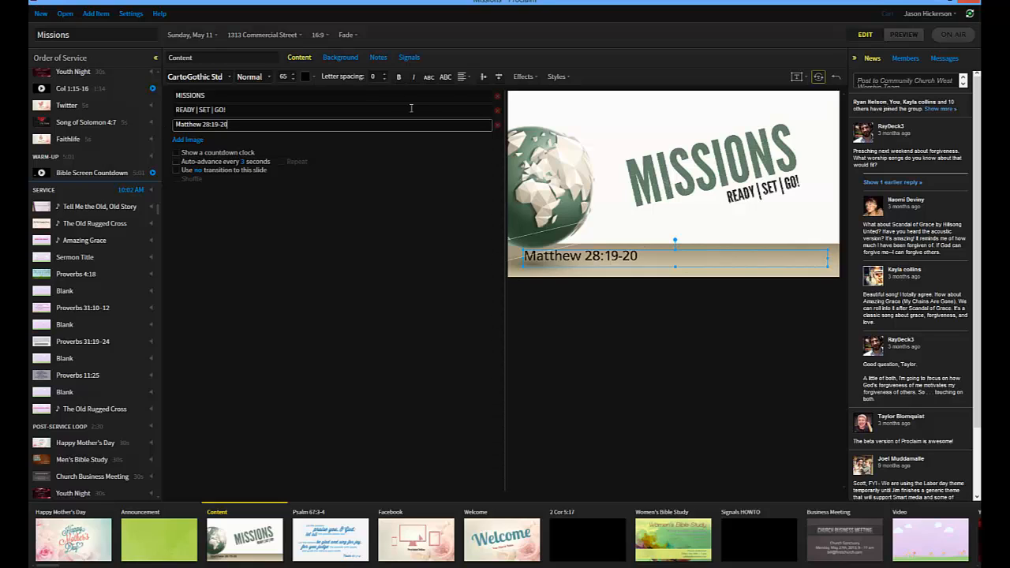
- Align the Matthew 28:19-20 text to the upper right and set its font to Museo Sans Bold
left_click(467, 77)
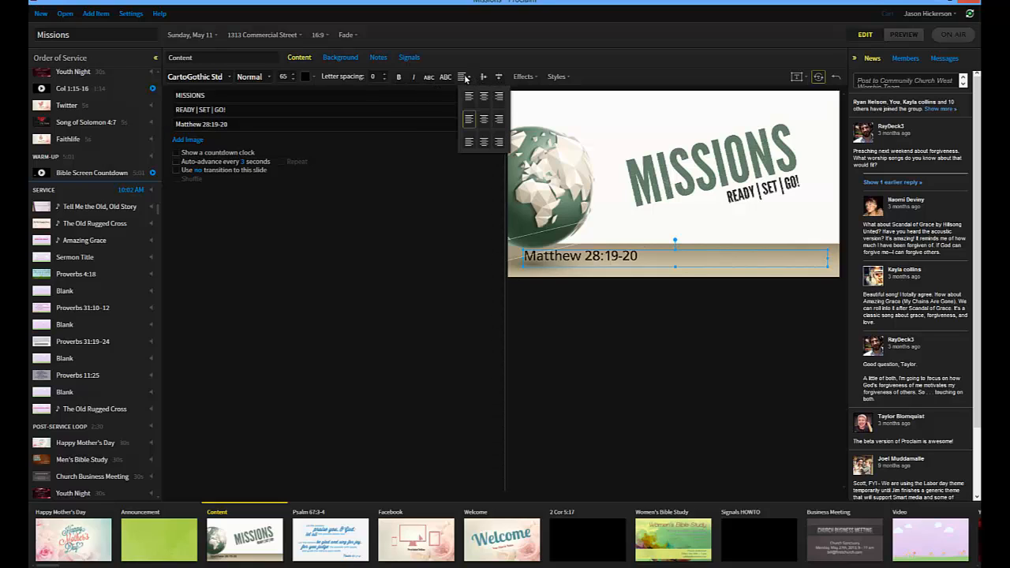
left_click(498, 101)
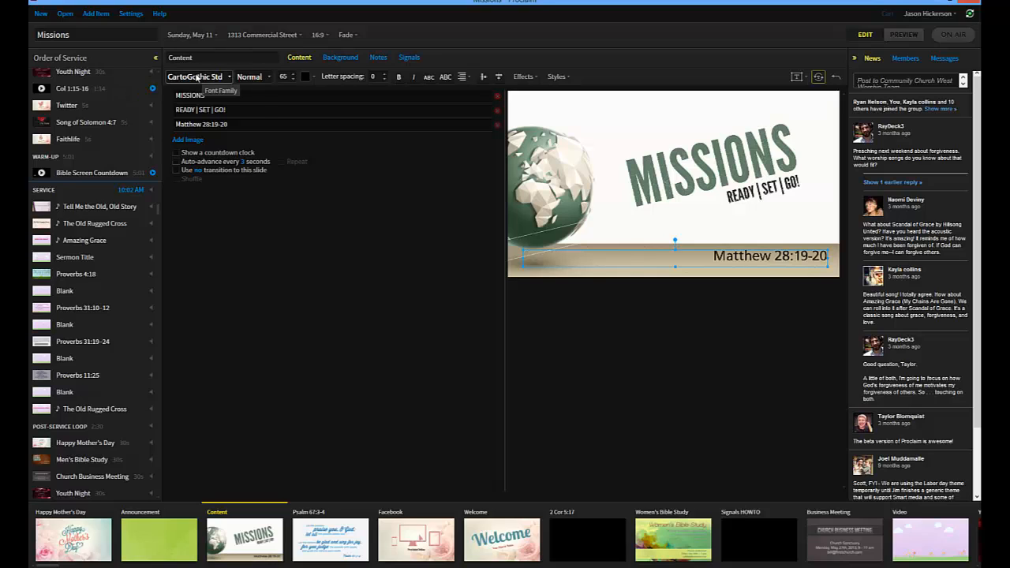
left_click(194, 79)
scroll(203, 93, "up", 1)
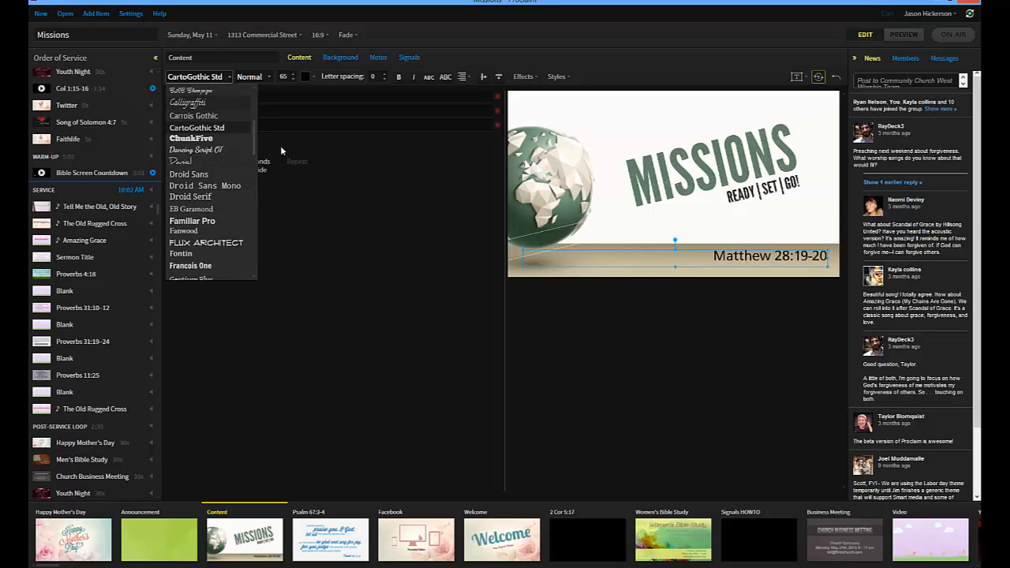
left_click_drag(254, 131, 255, 191)
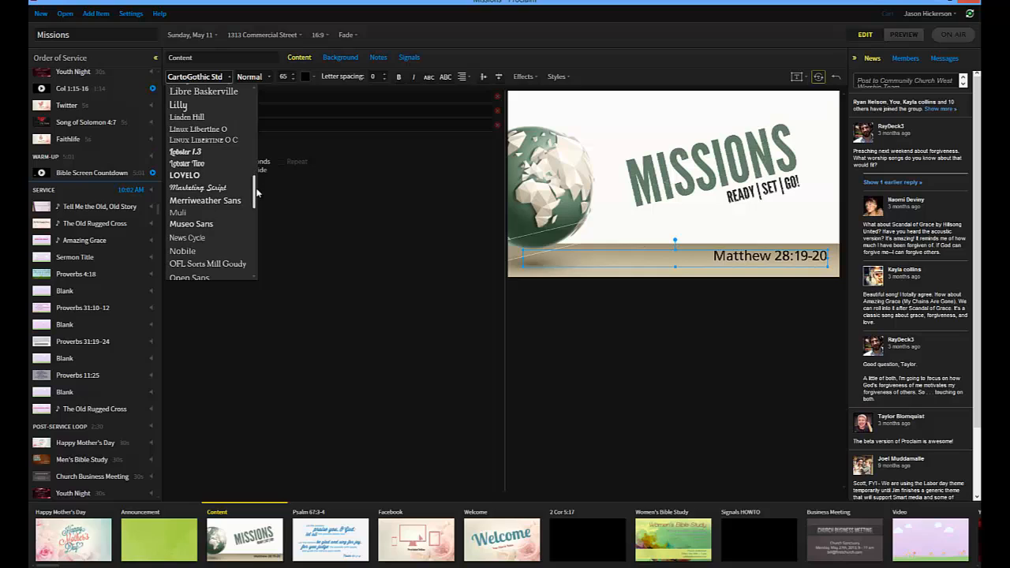
left_click(221, 223)
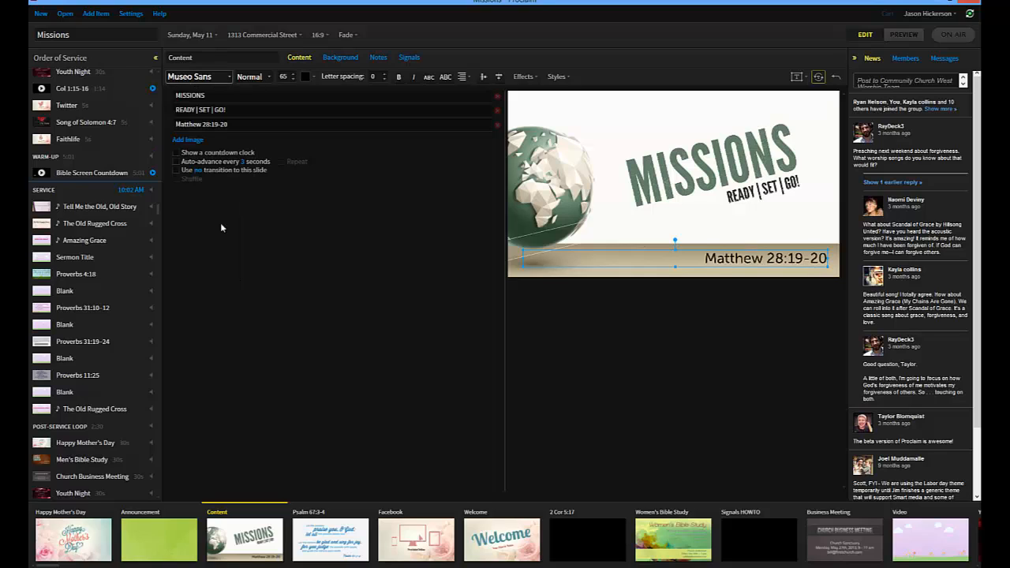
left_click(272, 78)
left_click(253, 128)
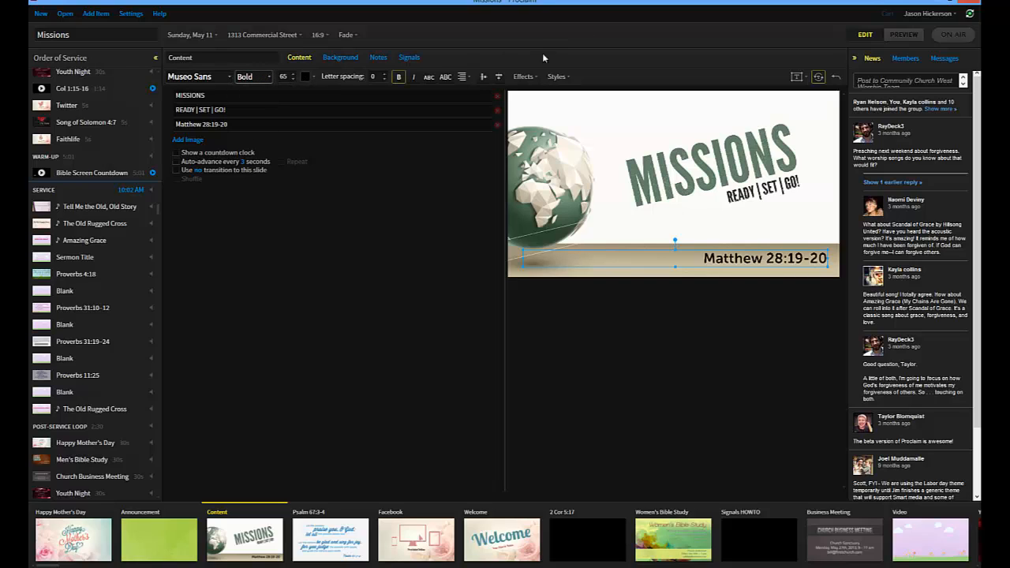
- Color the Matthew 28:19-20 text dark green #2F4833 by sampling the globe with the eyedropper
left_click(305, 74)
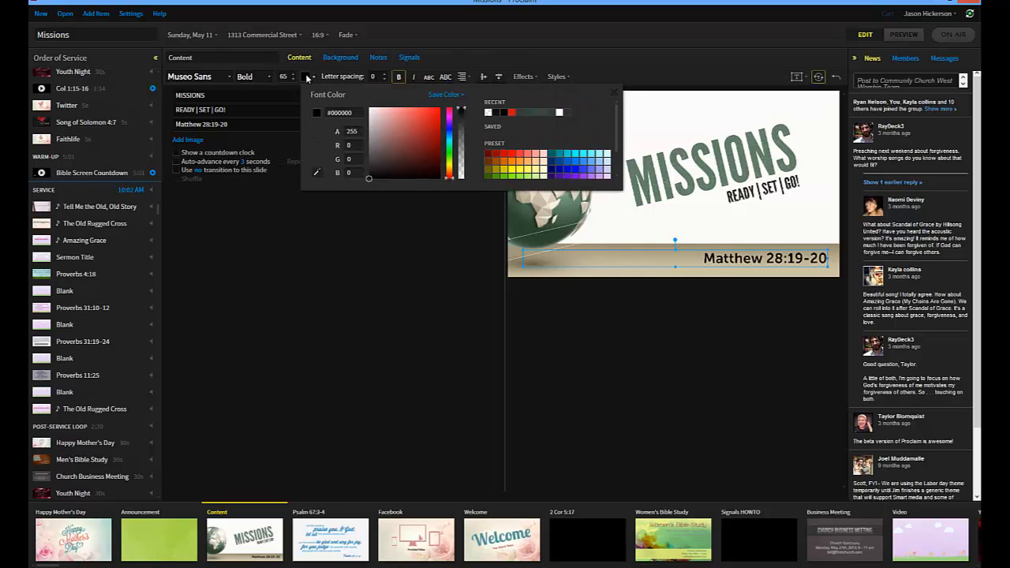
left_click(317, 173)
left_click(522, 215)
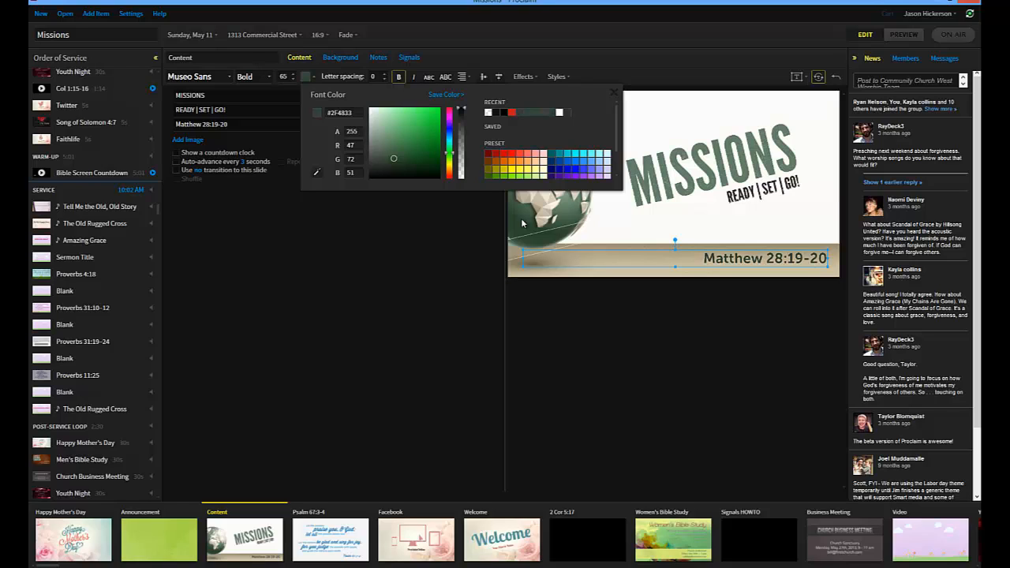
left_click(734, 57)
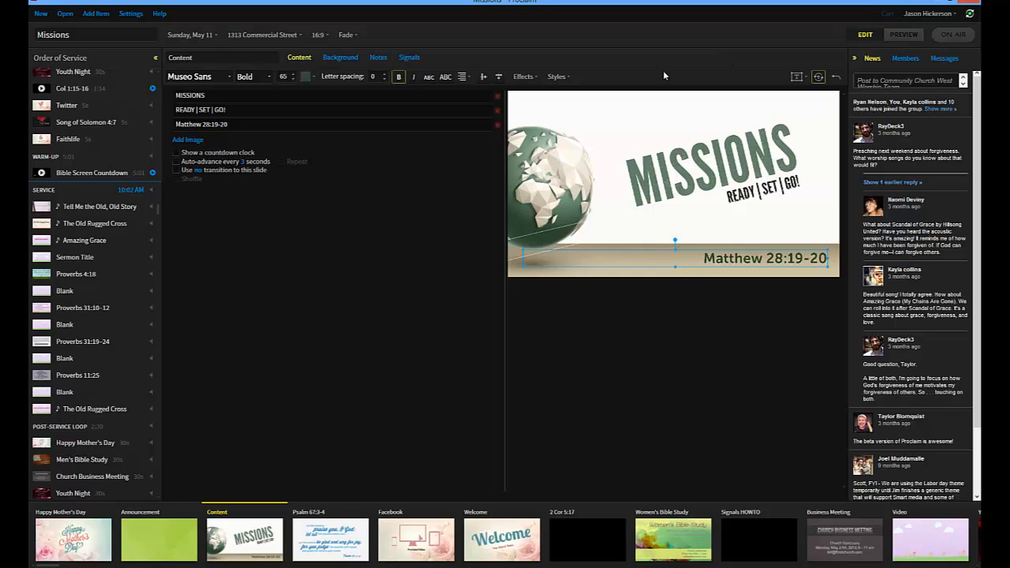
- Add a white outer glow to the Matthew 28:19-20 text and lower the glow's alpha to about 187
left_click(527, 76)
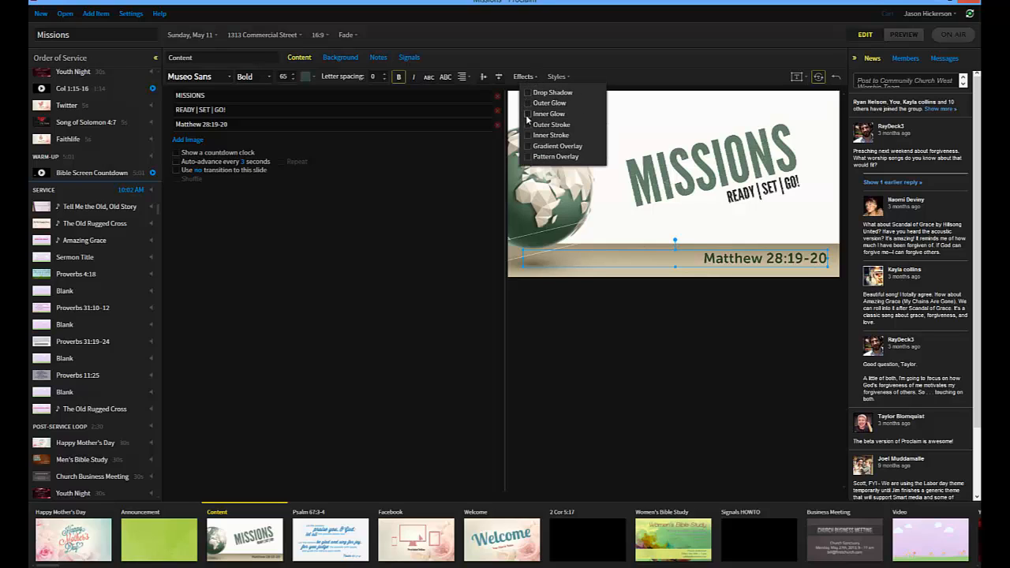
left_click(528, 104)
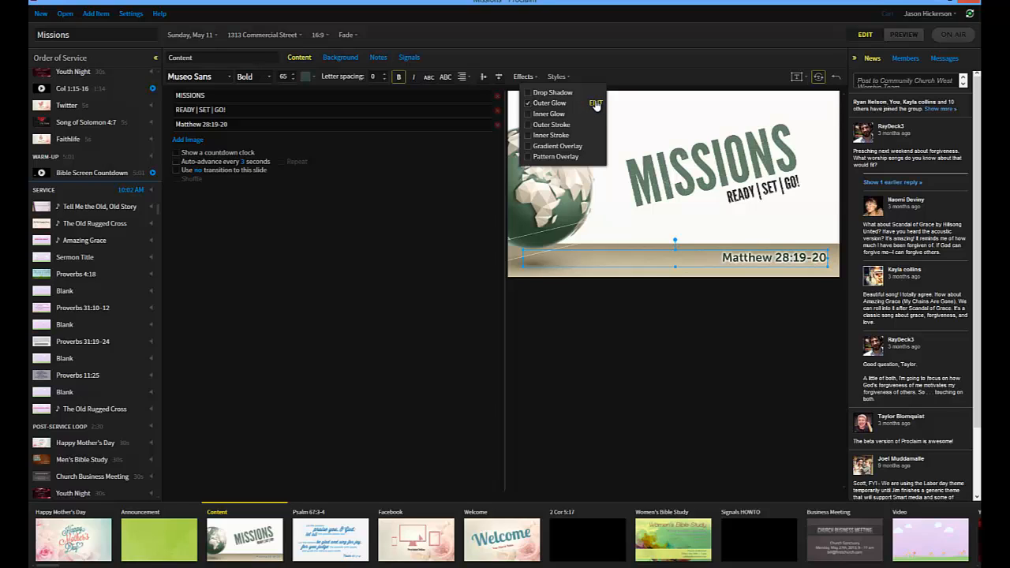
left_click(596, 103)
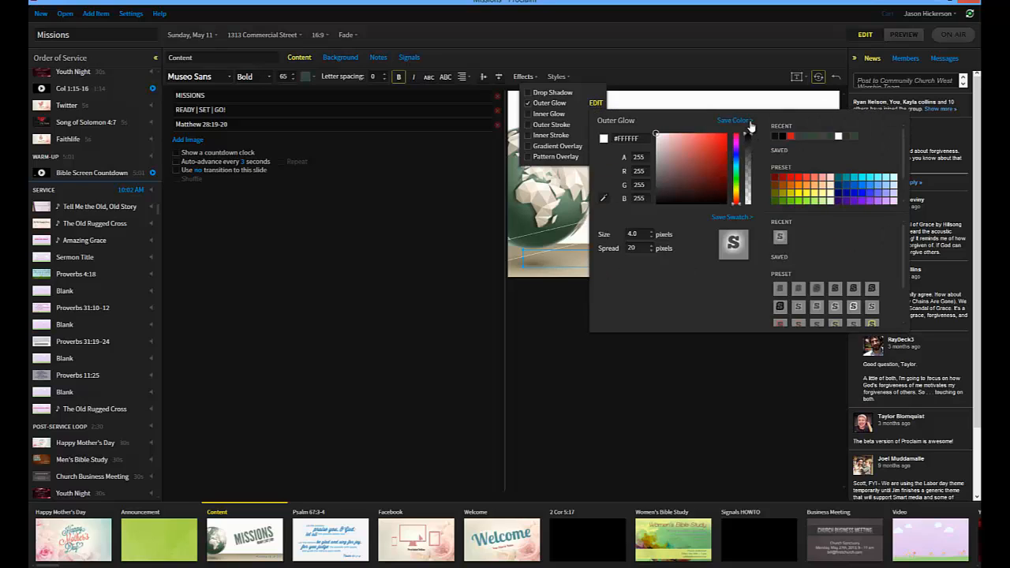
left_click(757, 108)
left_click(594, 104)
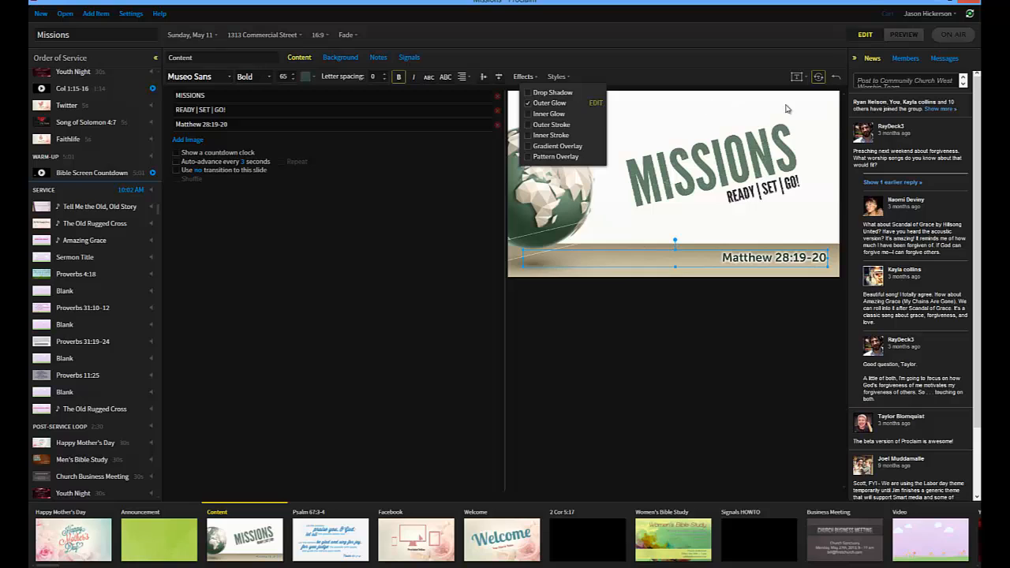
left_click_drag(815, 121, 518, 158)
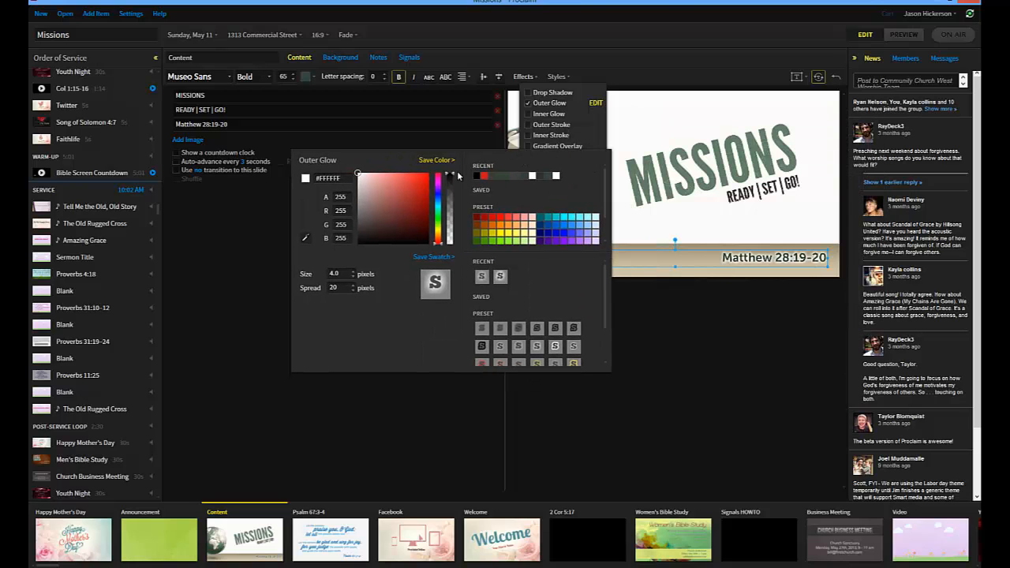
left_click_drag(452, 173, 453, 201)
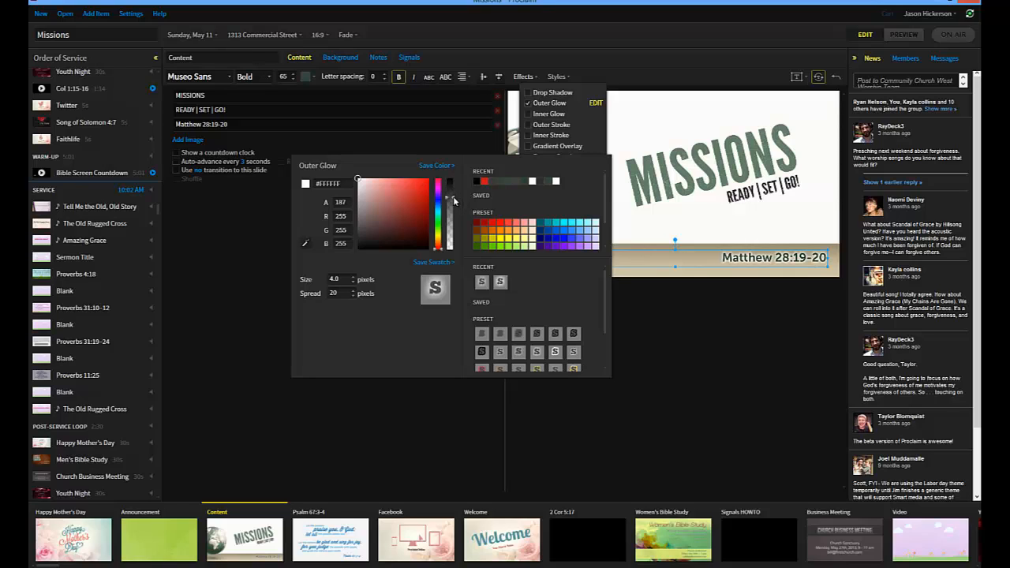
left_click_drag(454, 200, 455, 198)
left_click(694, 53)
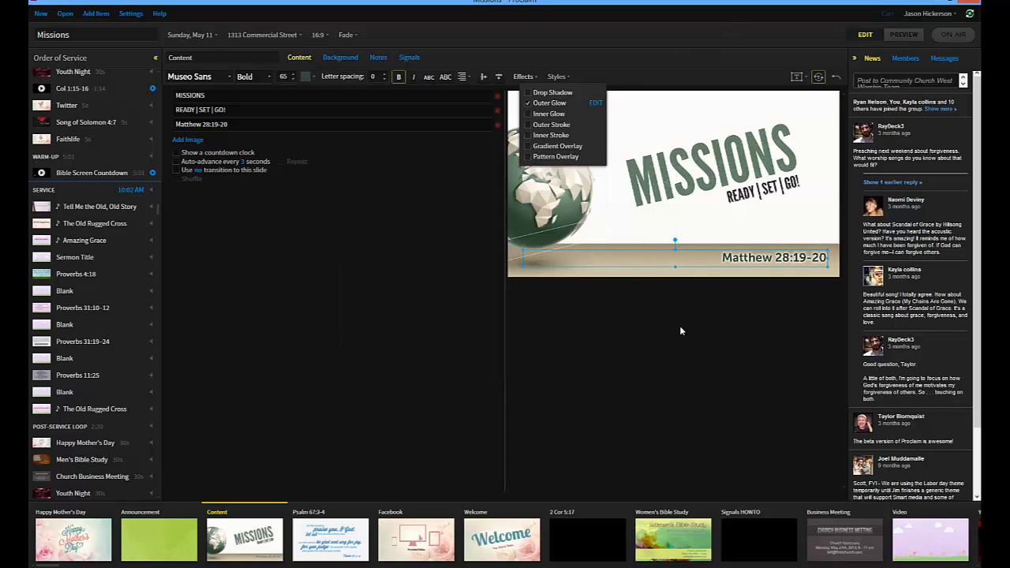
- Extend the lower edge of the Matthew 28:19-20 text box slightly downward
left_click(677, 269)
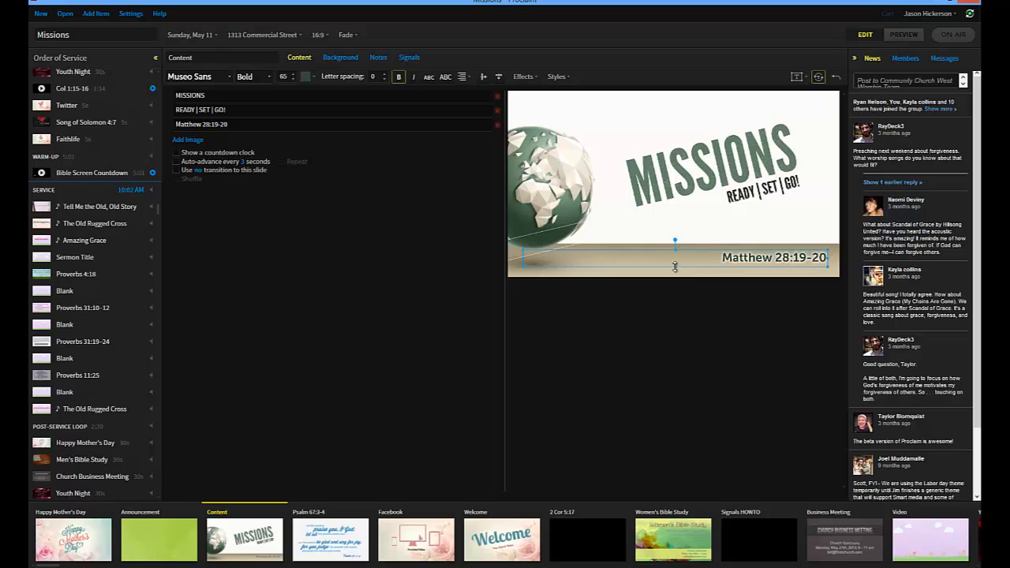
left_click_drag(676, 267, 676, 271)
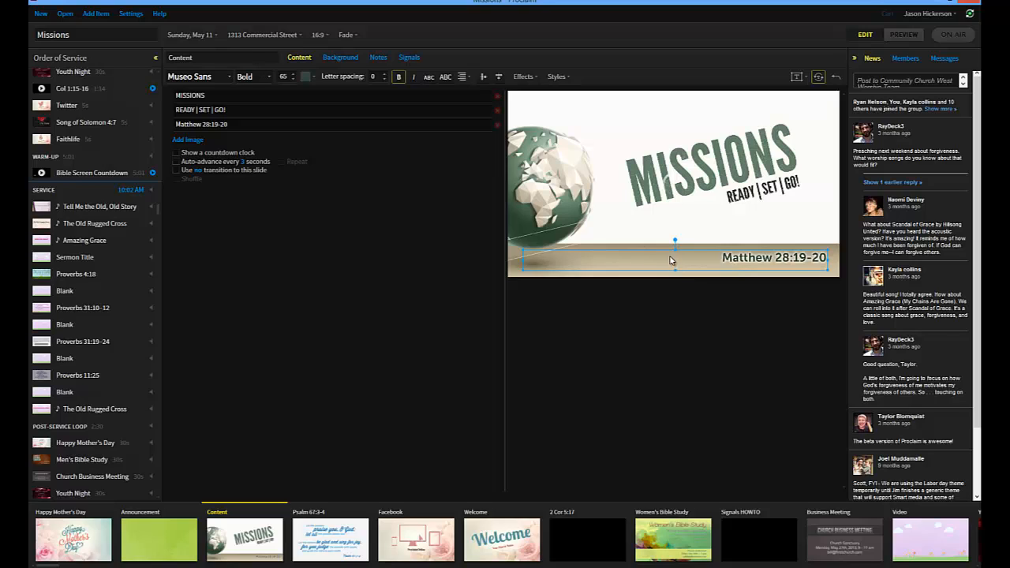